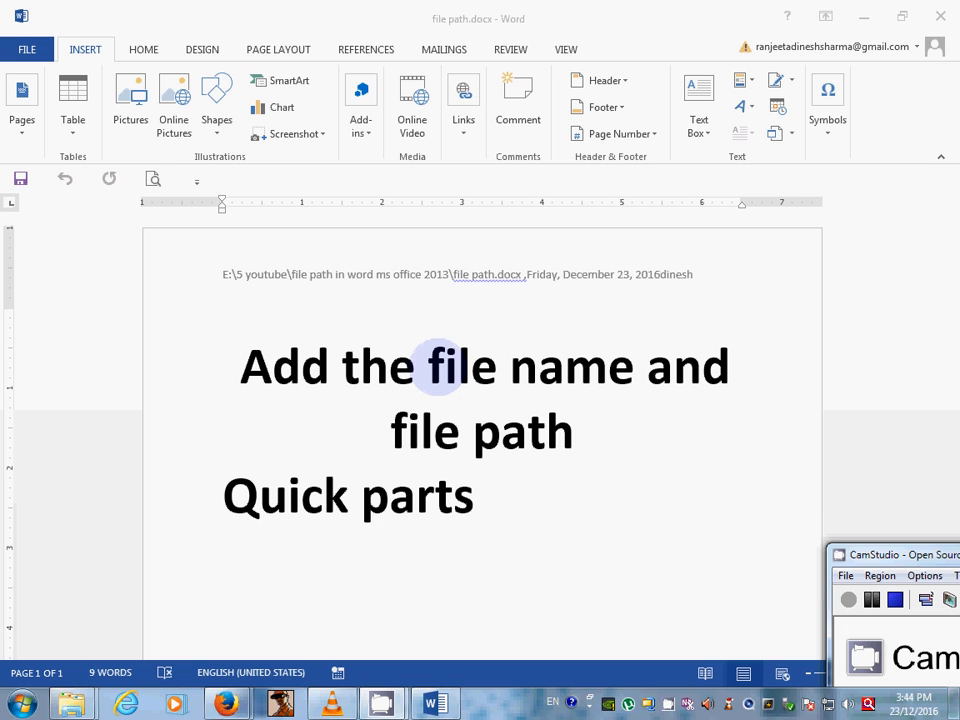
mouse_move(857, 553)
left_mouse_down()
mouse_move(874, 498)
mouse_move(812, 480)
mouse_move(828, 438)
mouse_move(815, 395)
mouse_move(843, 550)
left_mouse_up()
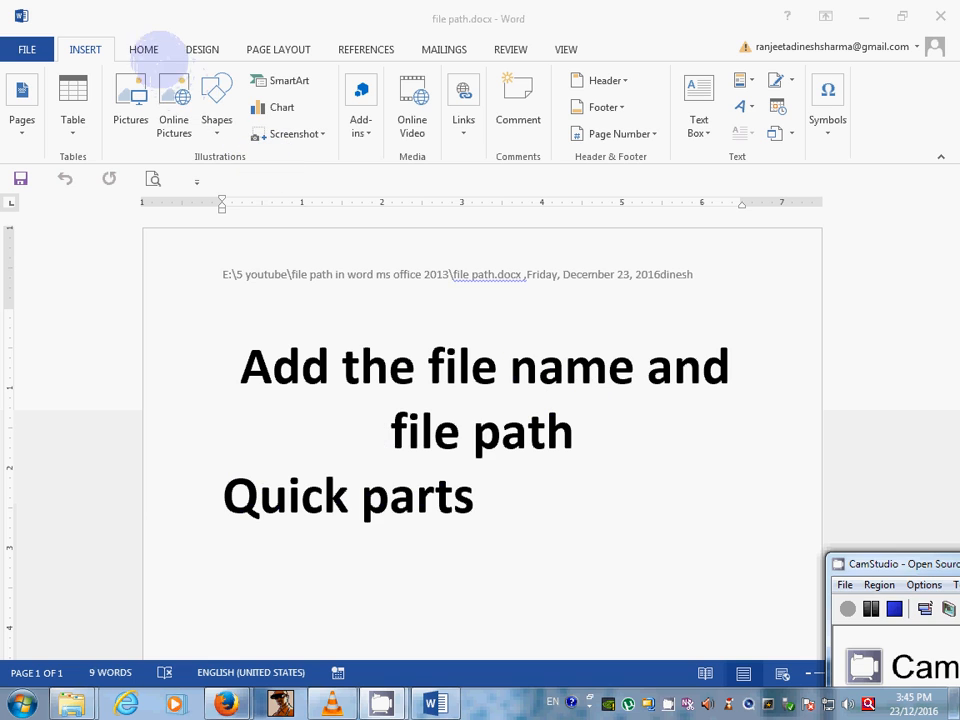
left_click(143, 49)
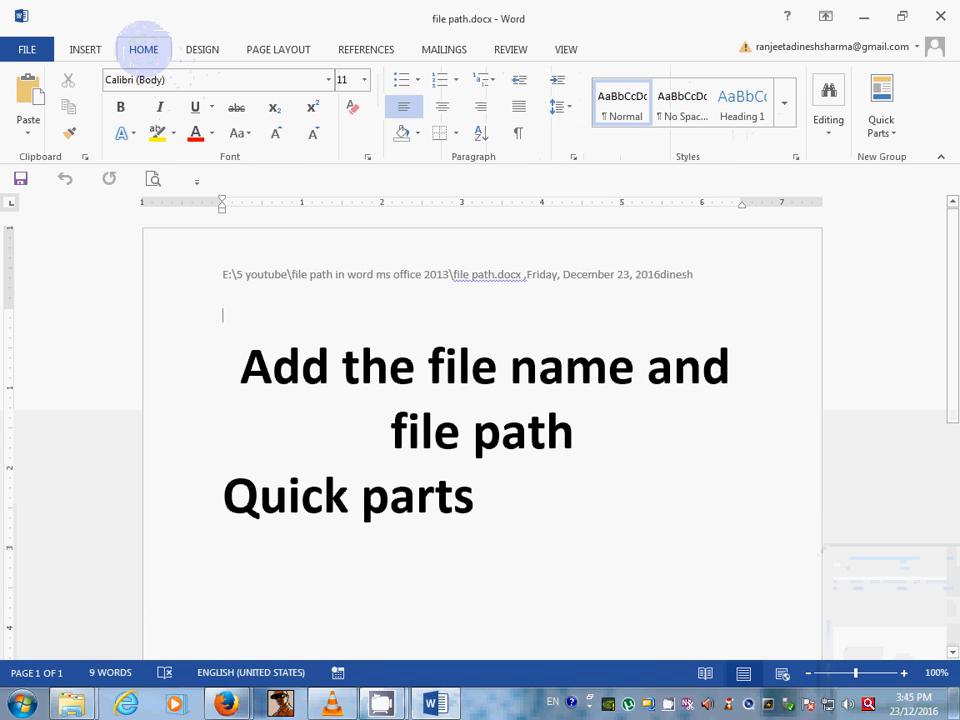
left_click(85, 47)
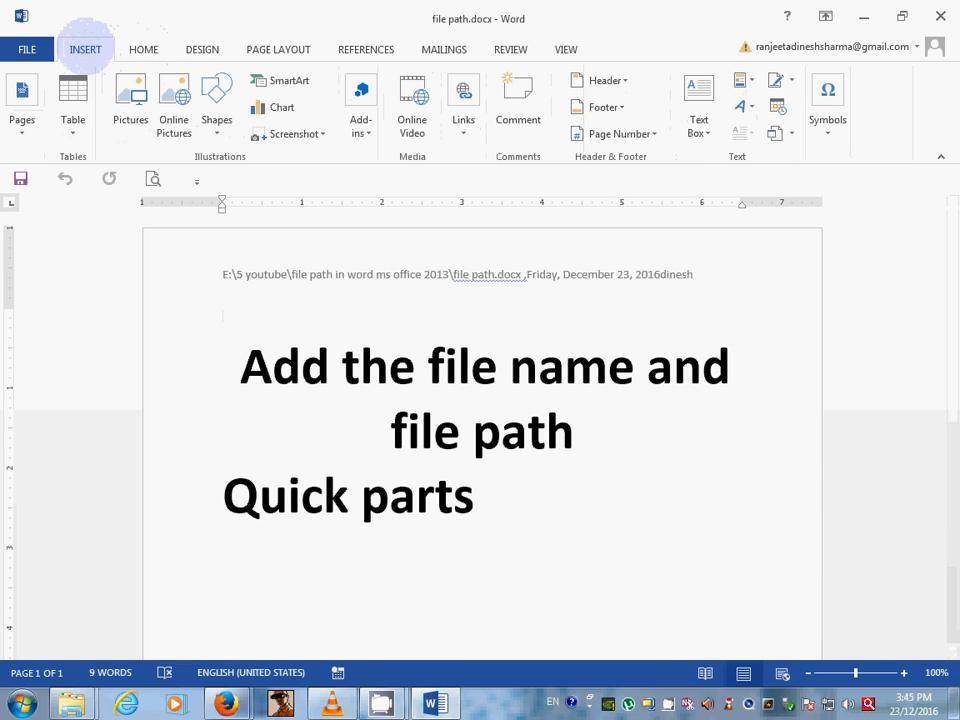
left_click(511, 388)
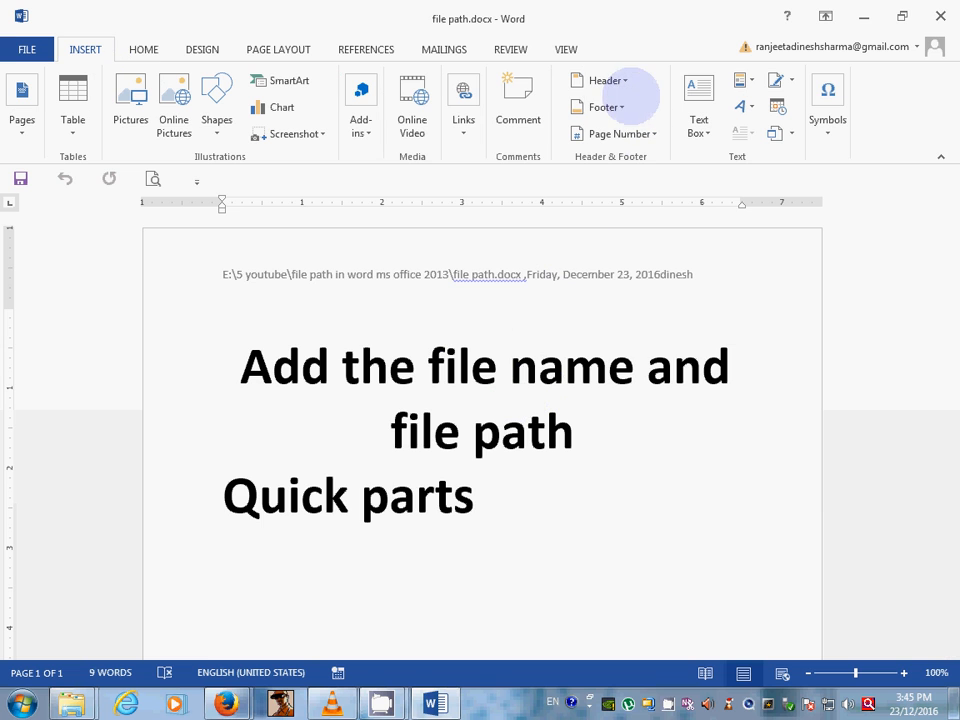
Insert a Blank header and replace its placeholder with the date in the 23/12/16 format.
left_click(620, 80)
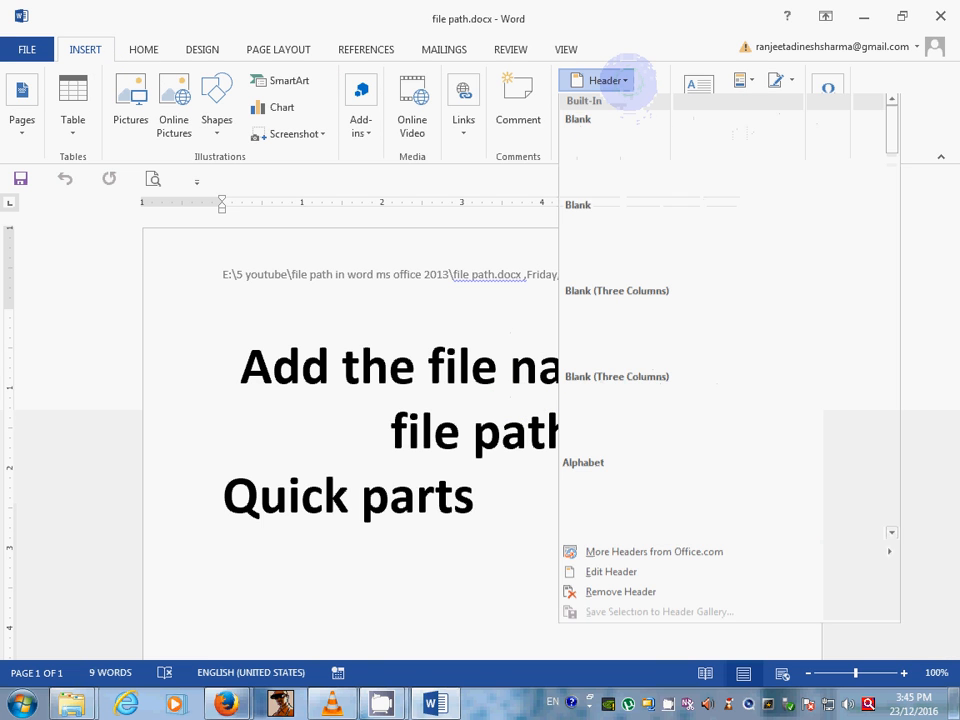
left_click(618, 170)
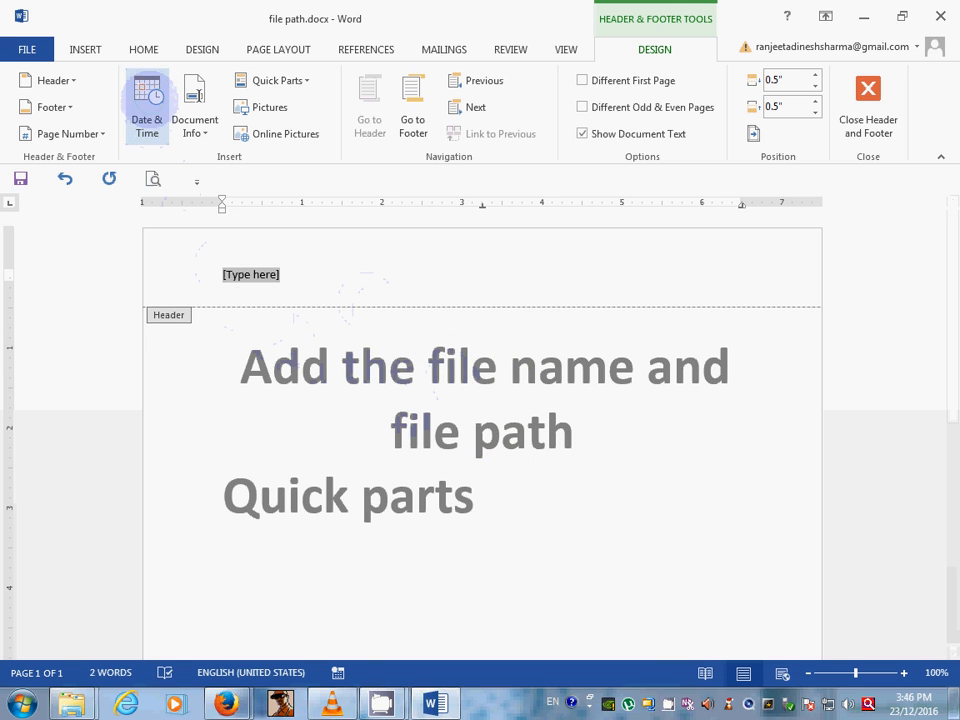
left_click(147, 95)
left_click(303, 265)
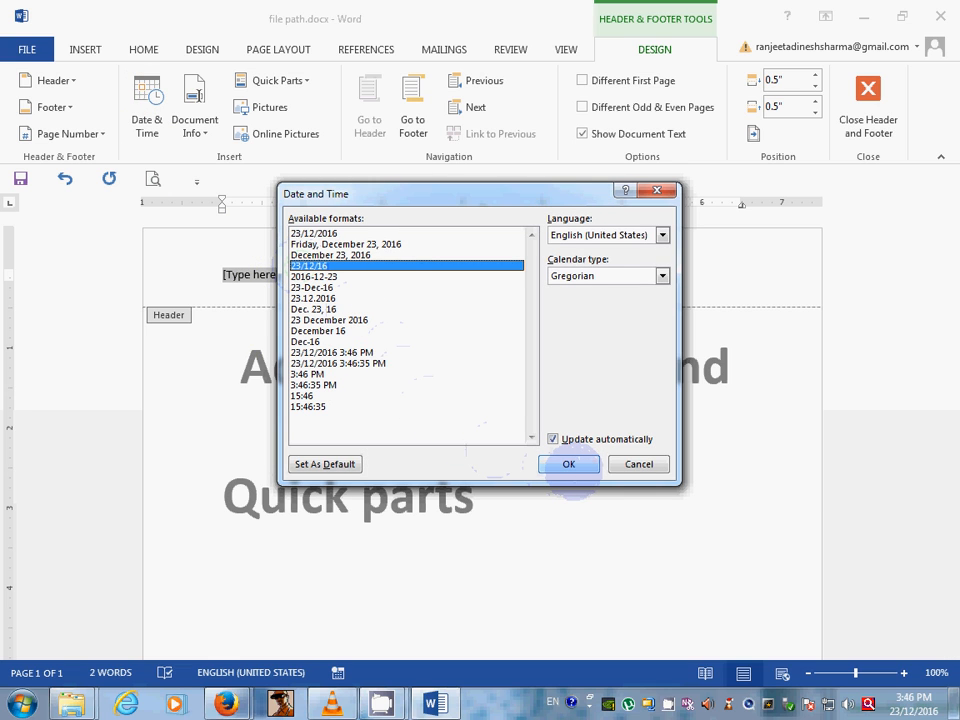
left_click(568, 465)
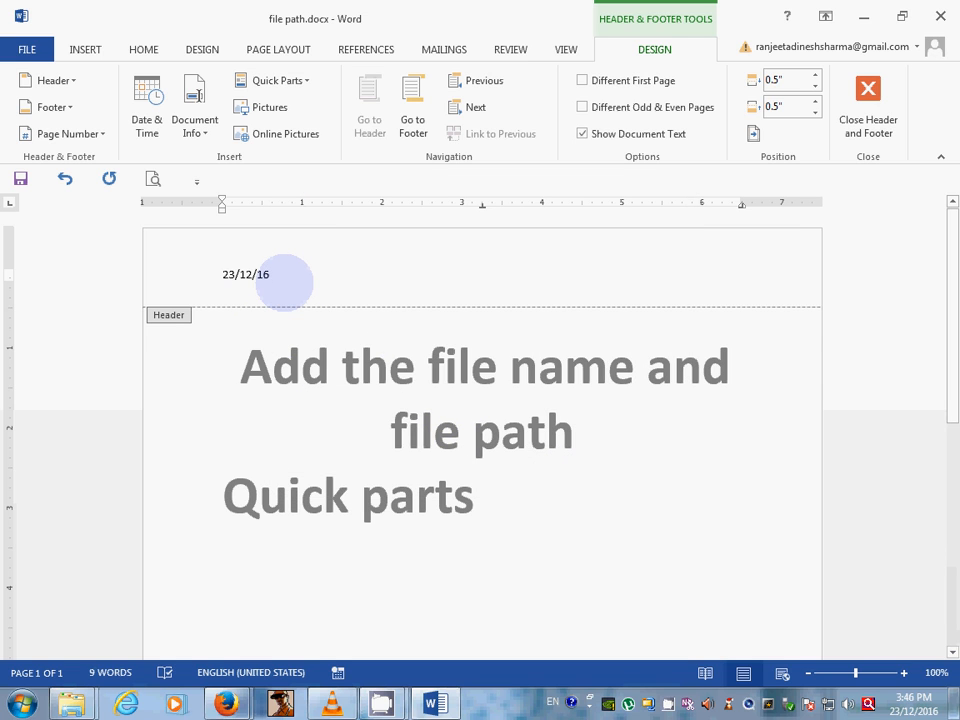
Add a comma and the document's Author property after the header date, followed by another comma.
type(",")
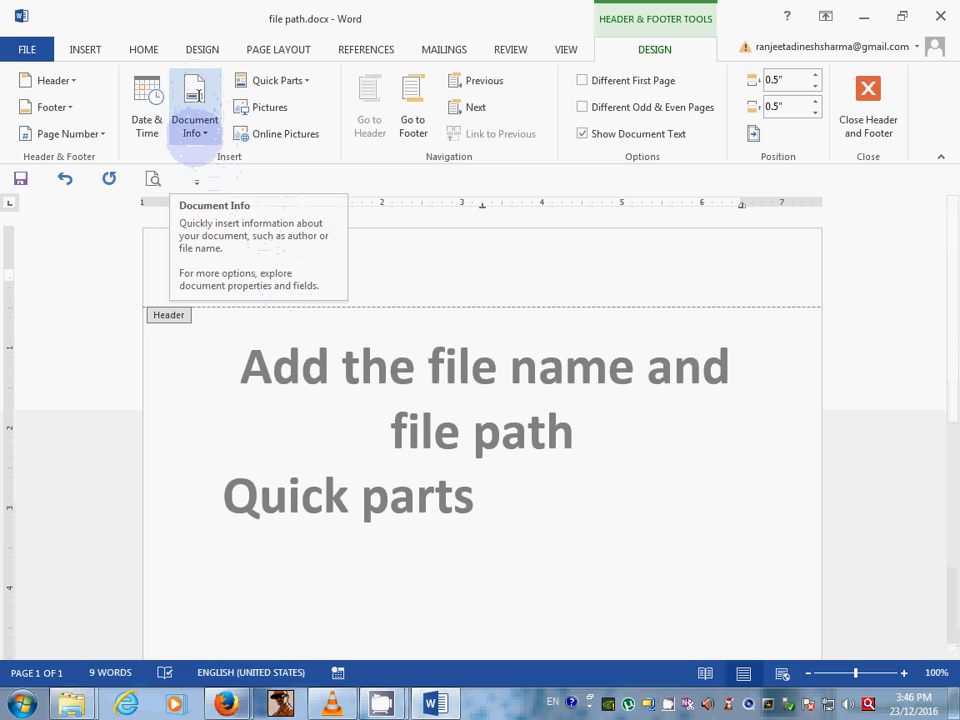
left_click(195, 128)
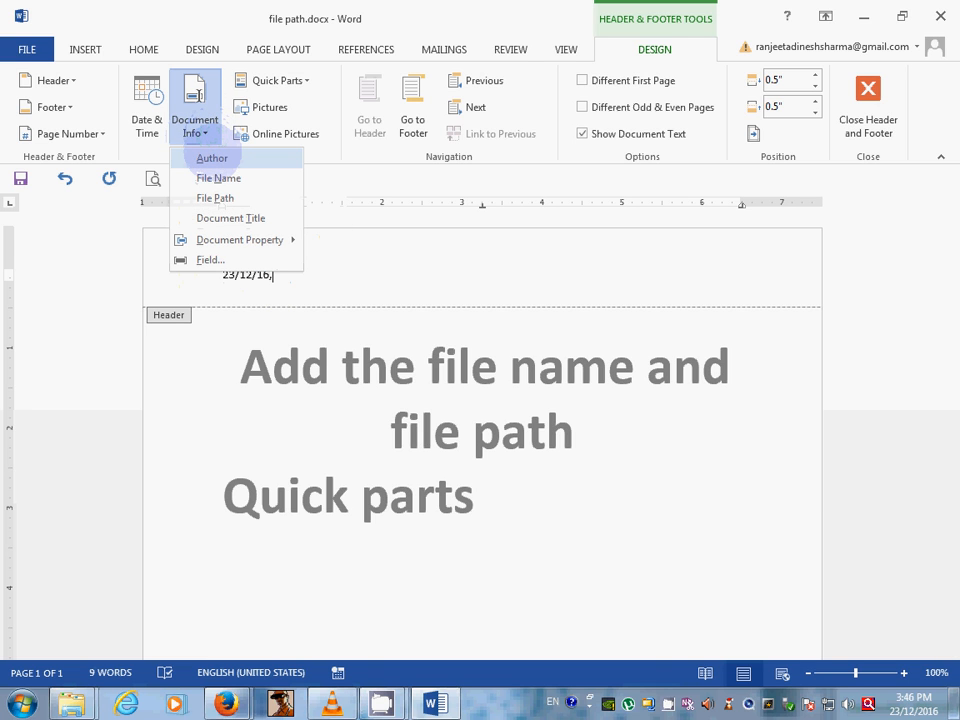
left_click(212, 158)
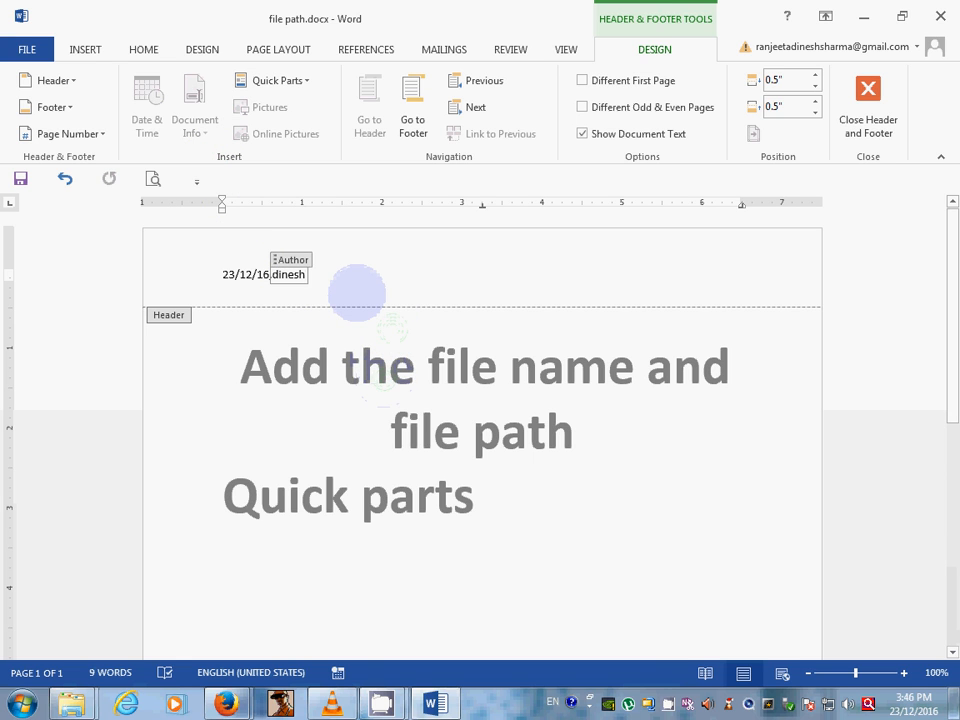
triple_click(338, 358)
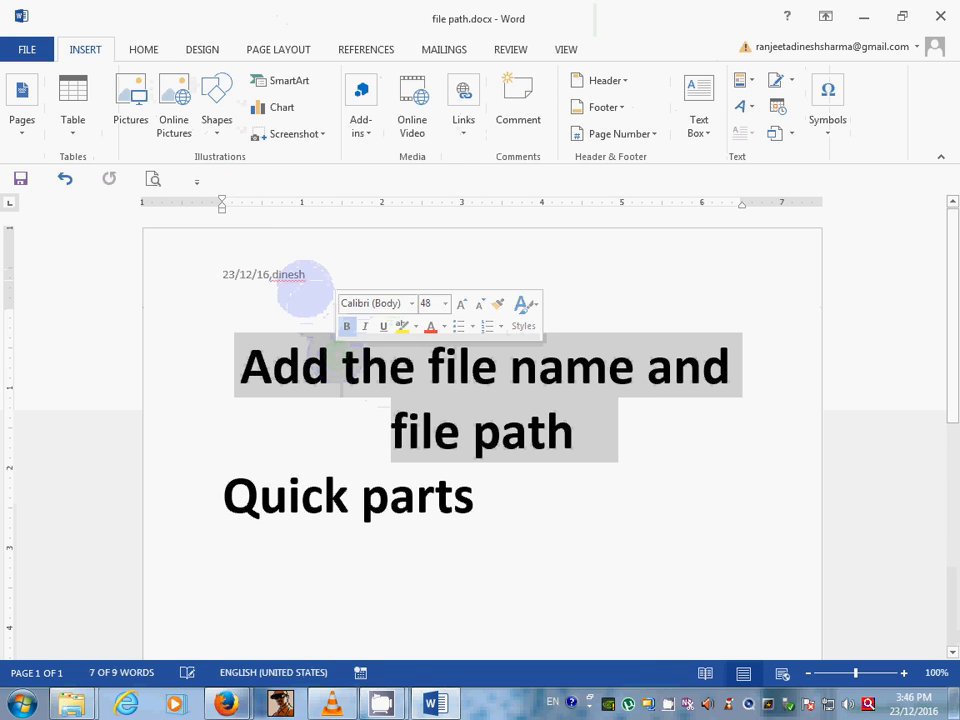
left_click(302, 278)
double_click(303, 276)
left_click(317, 283)
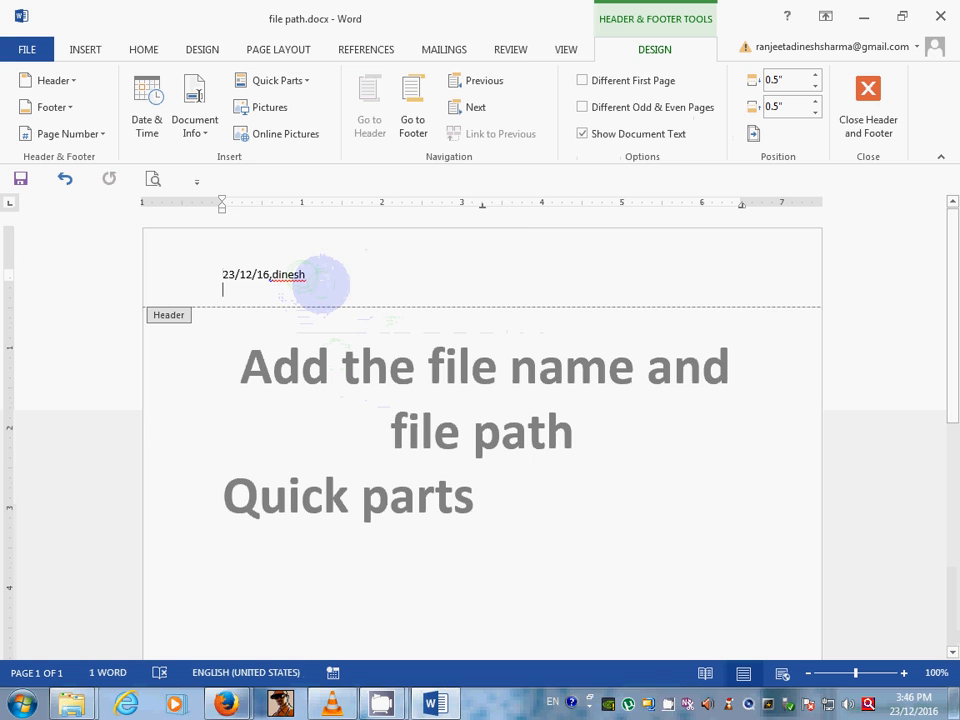
left_click(308, 277)
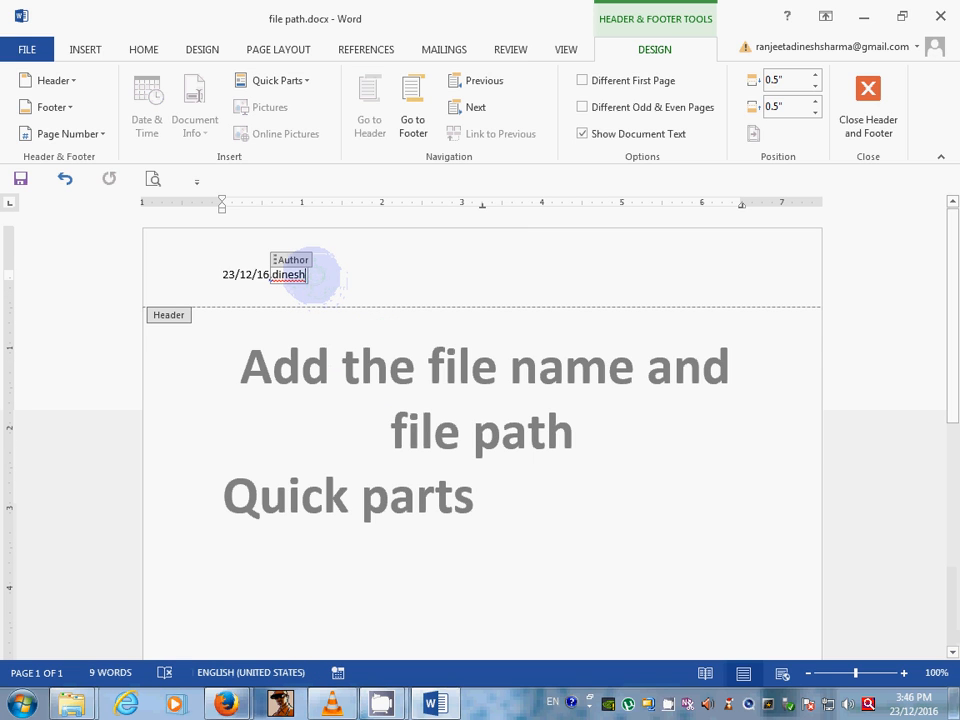
type(",")
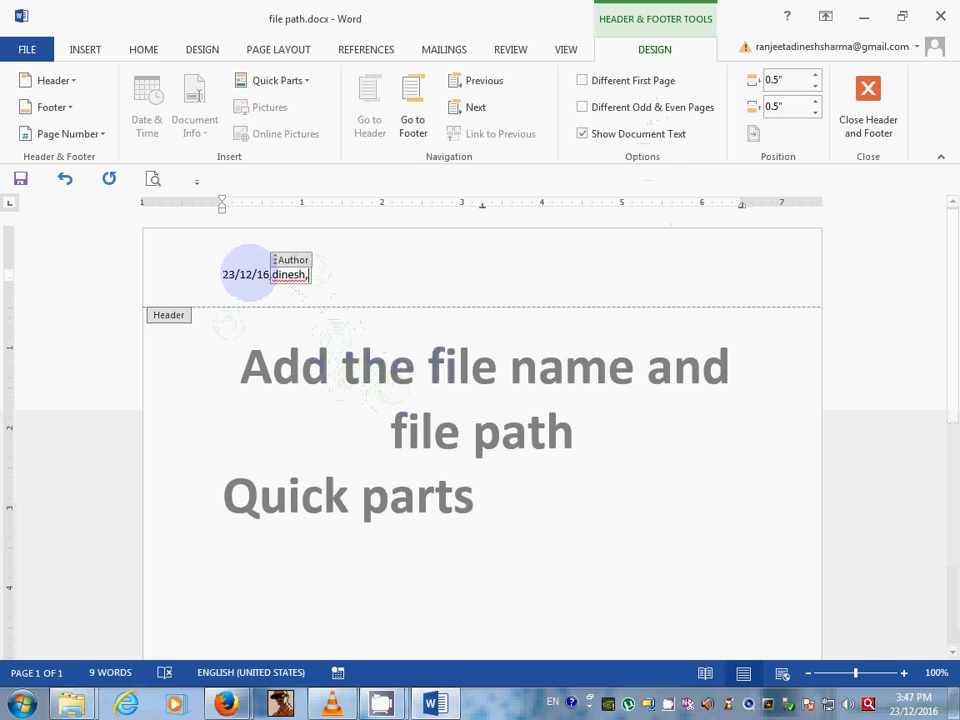
Insert the document's File Path inside the date field in the header.
left_click(244, 274)
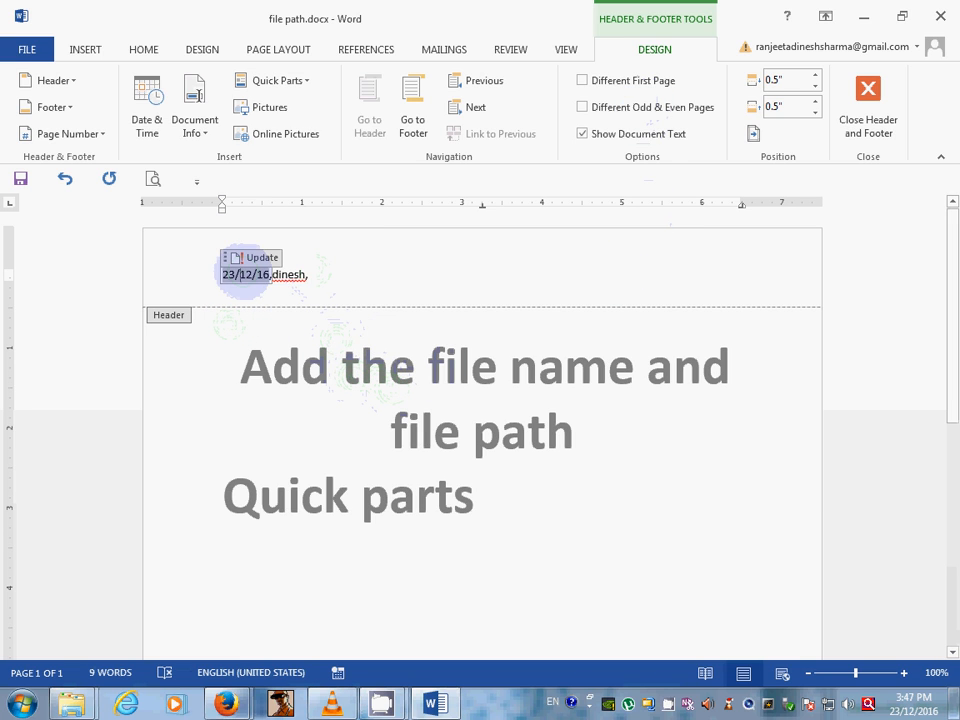
left_click(197, 124)
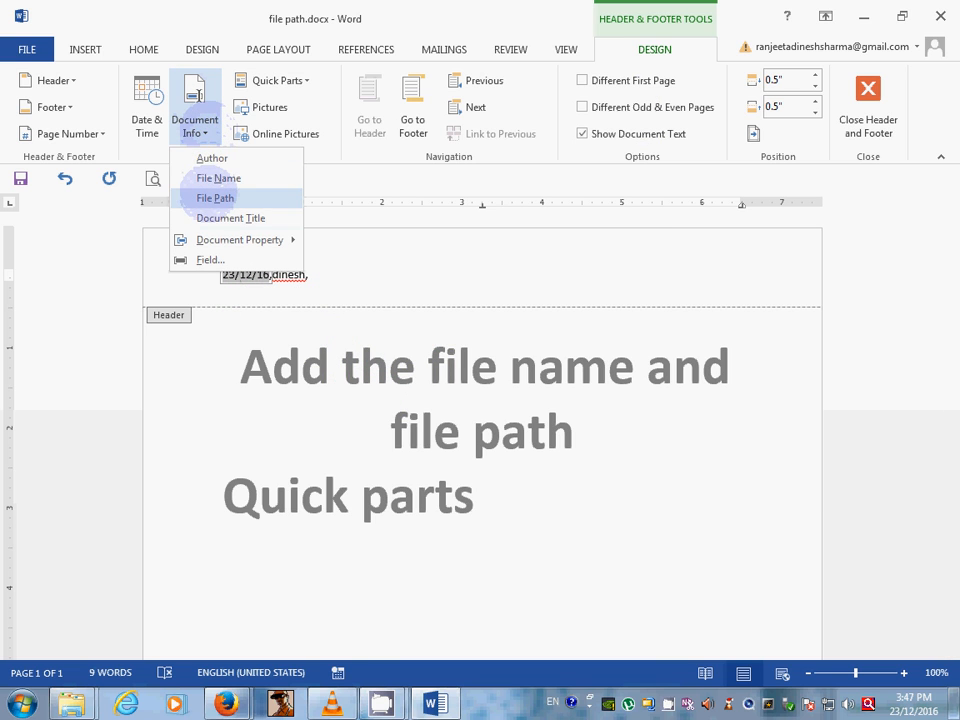
left_click(210, 198)
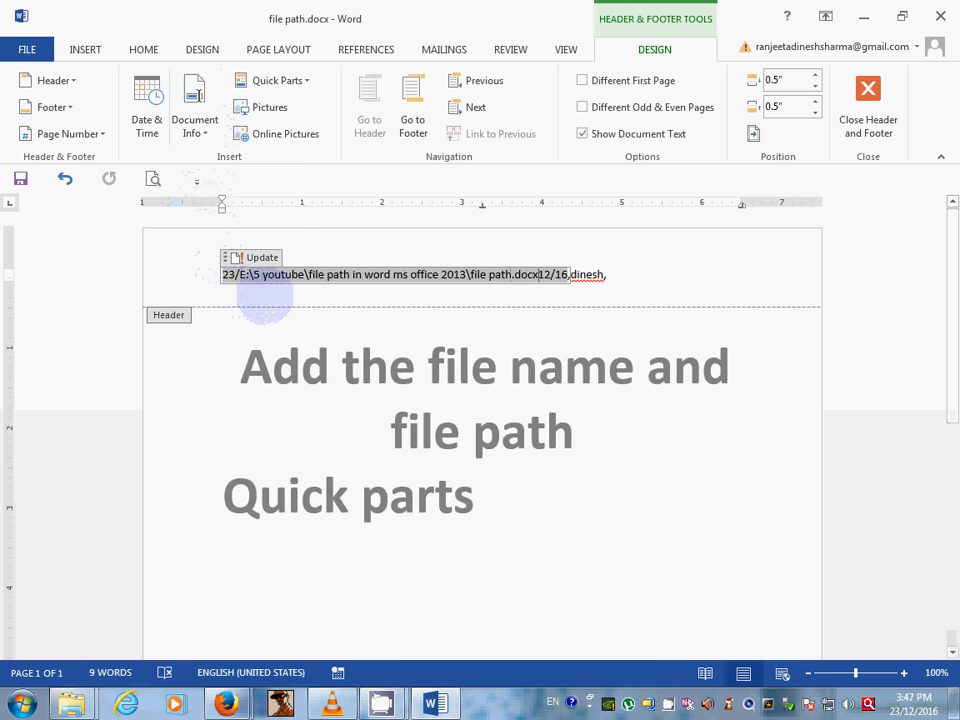
left_click_drag(570, 274, 321, 272)
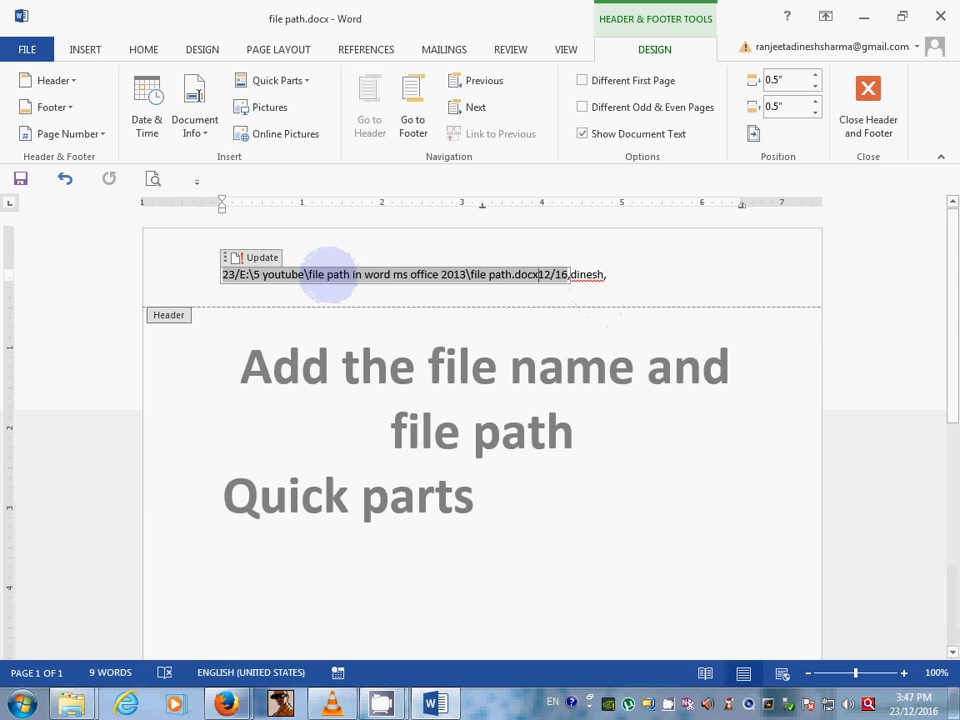
left_click(329, 272)
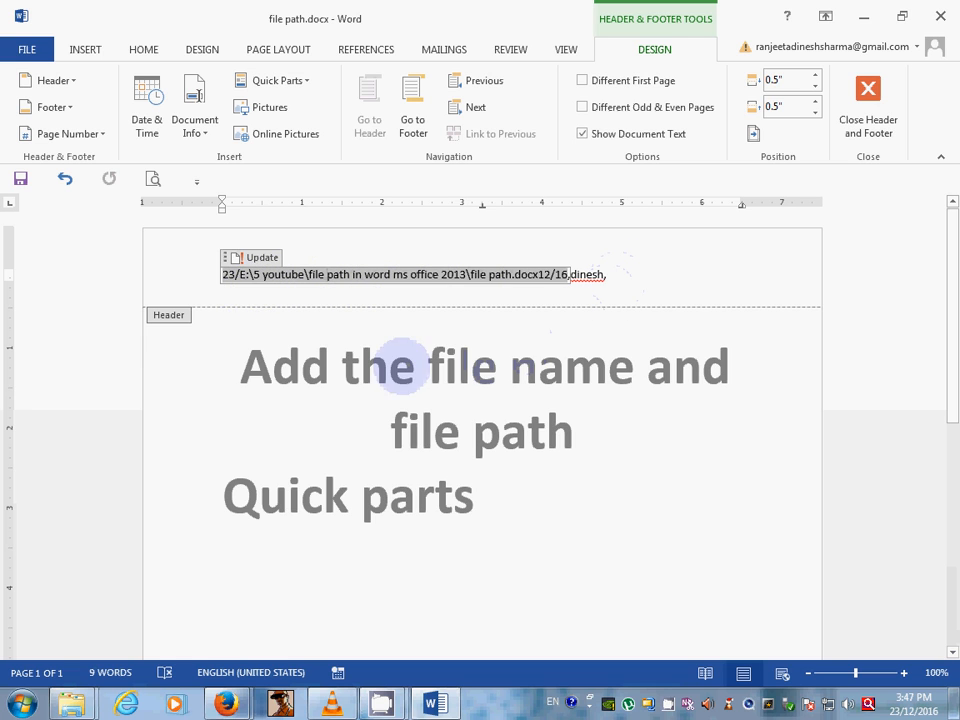
Insert the date in the December 23, 2016 format within the header's file path text, and update the enclosing date field.
left_click(637, 291)
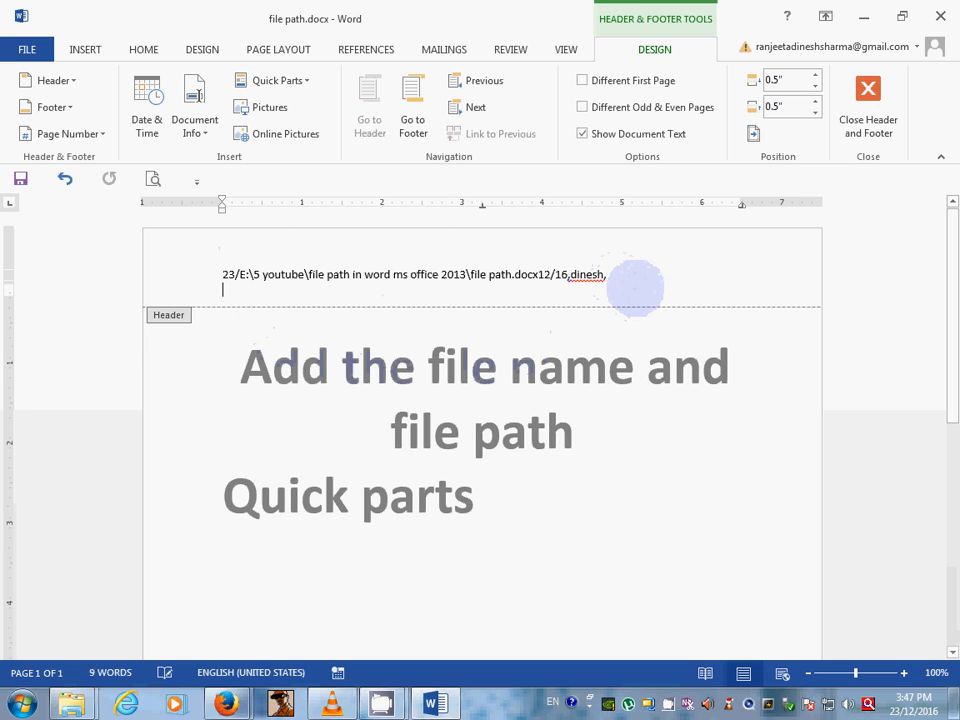
left_click(620, 280)
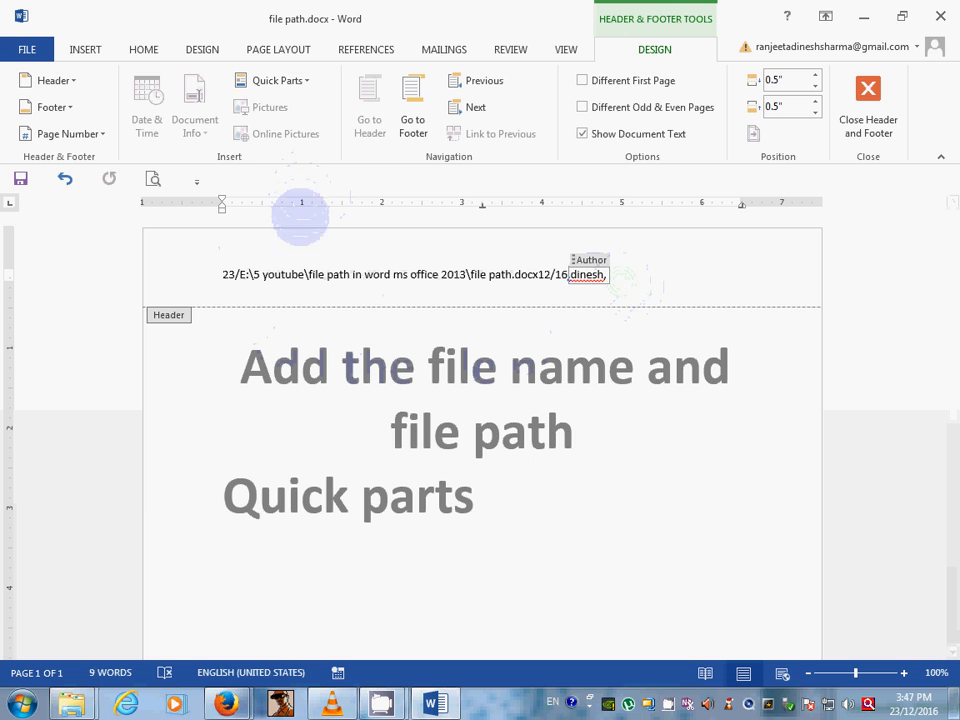
left_click(306, 274)
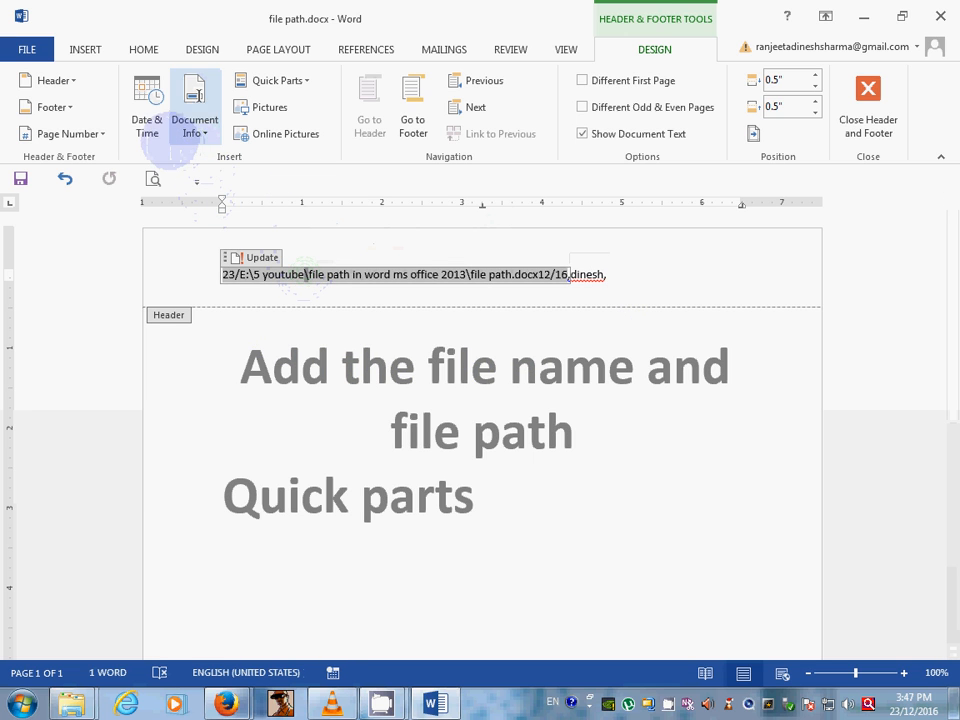
left_click(147, 105)
left_click(330, 255)
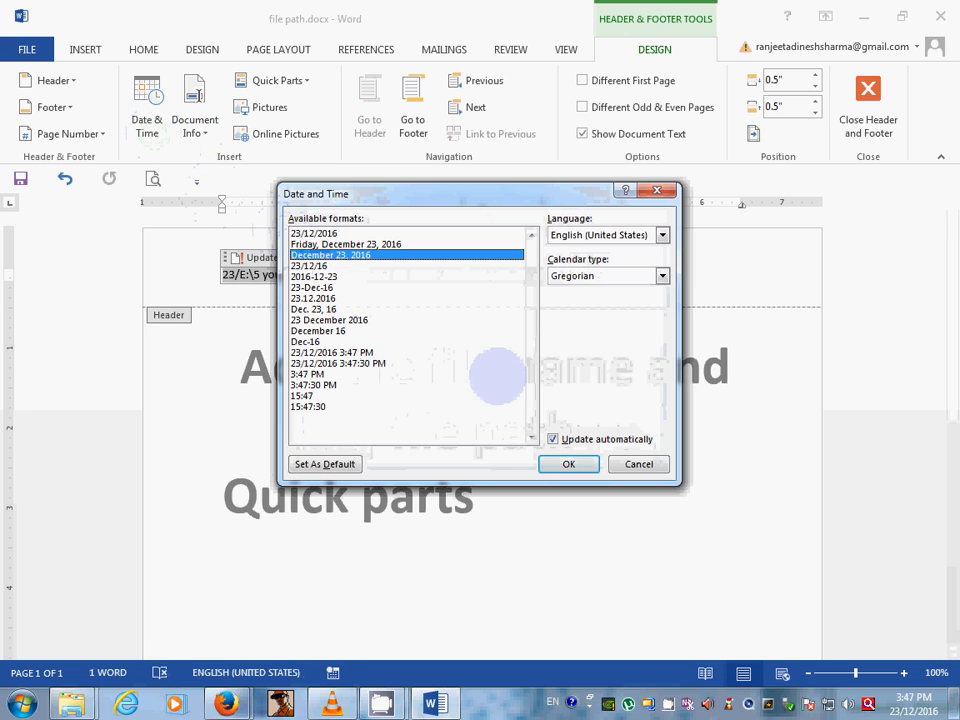
left_click(568, 464)
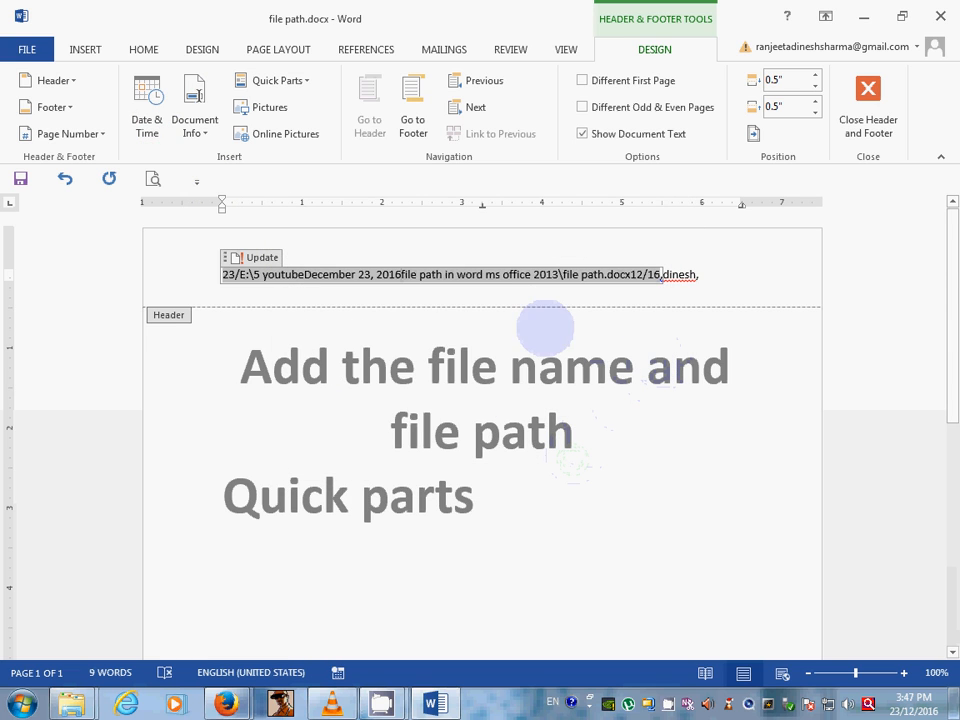
left_click(268, 258)
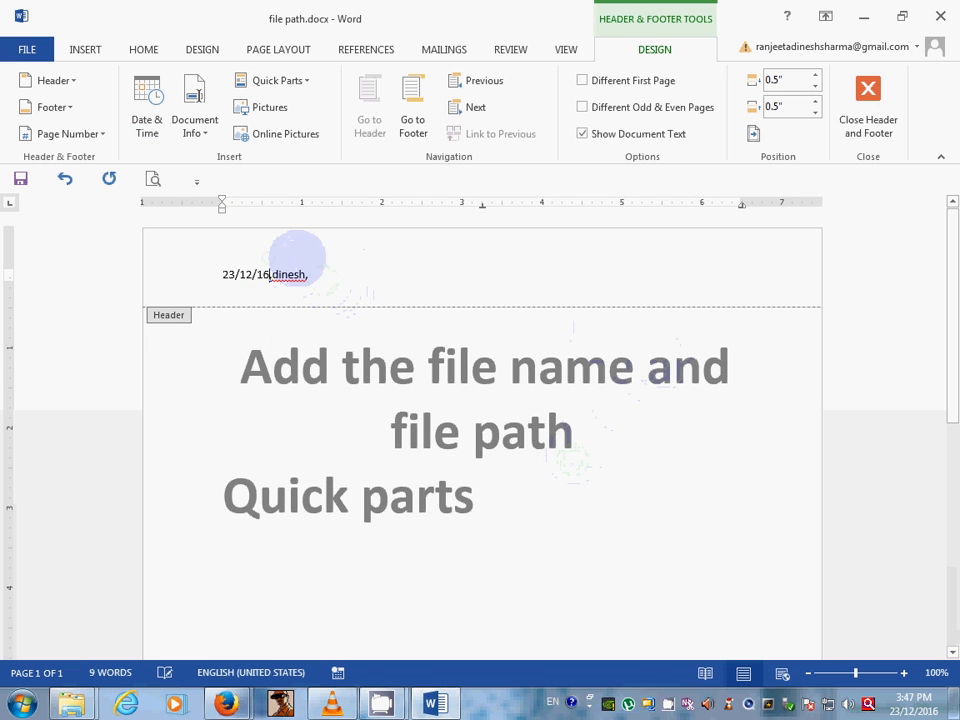
left_click(320, 279)
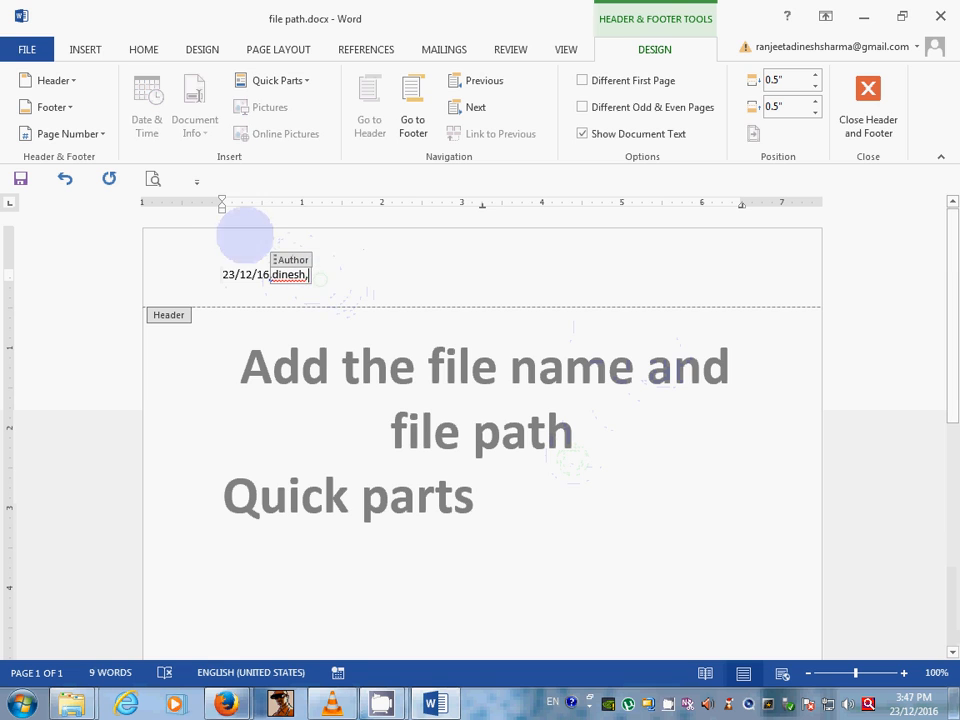
double_click(335, 280)
left_click(292, 278)
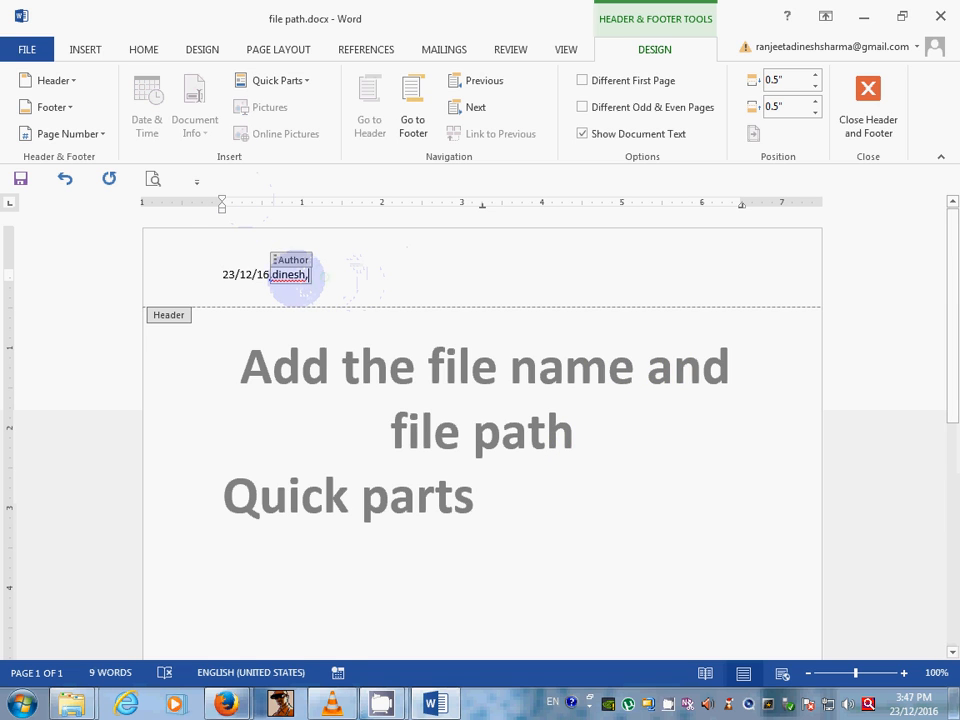
left_click(245, 274)
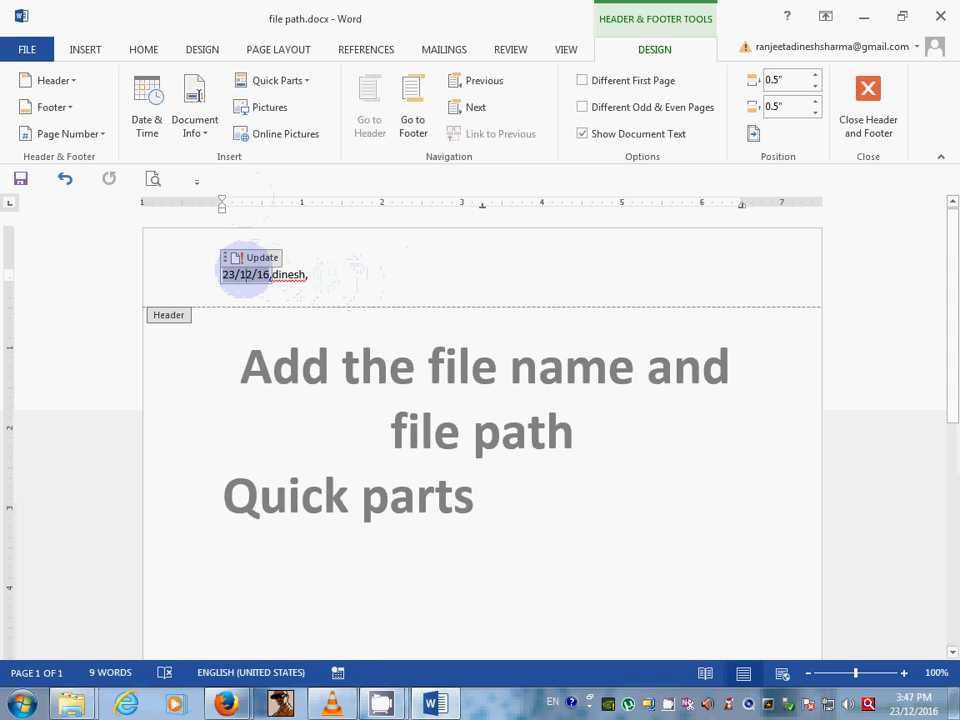
Add a page number at the top of the page using the Plain Number 1 style.
left_click(268, 300)
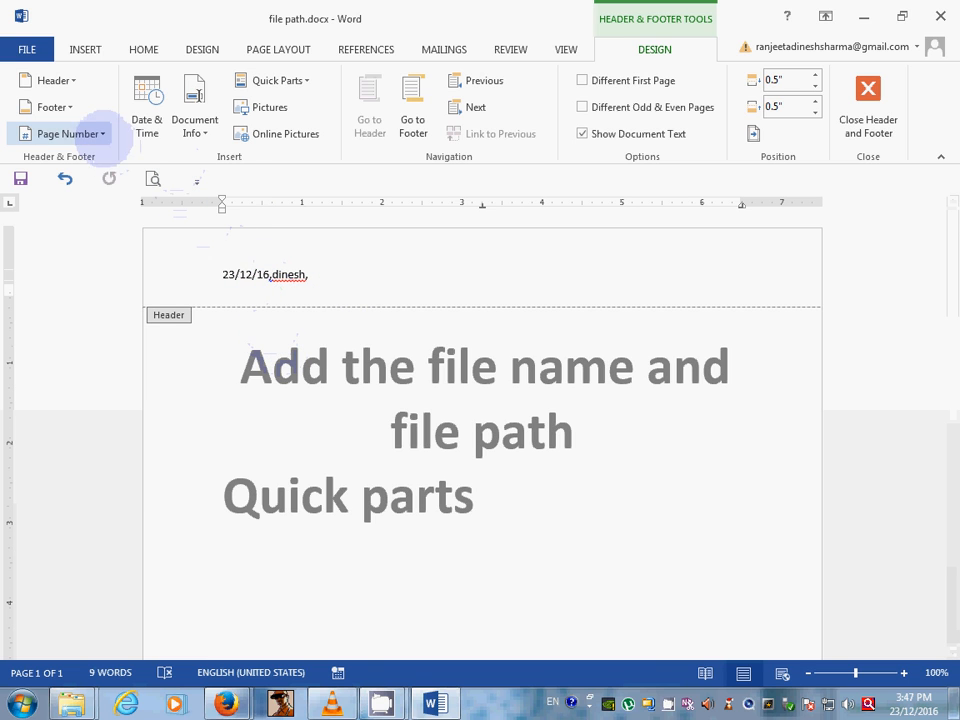
left_click(96, 134)
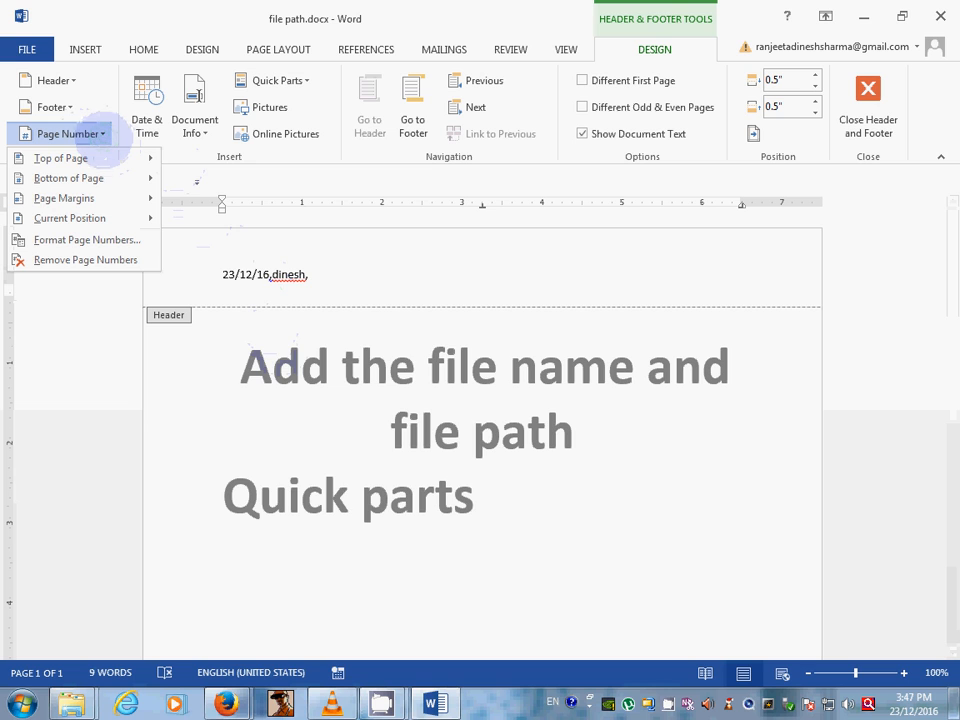
left_click(120, 158)
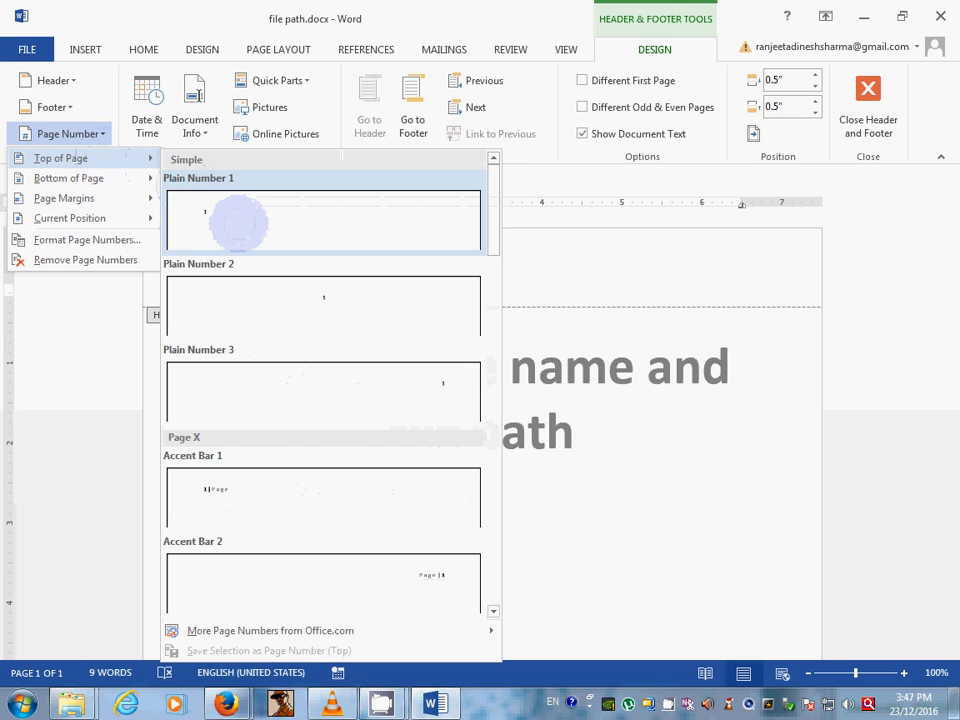
left_click(238, 222)
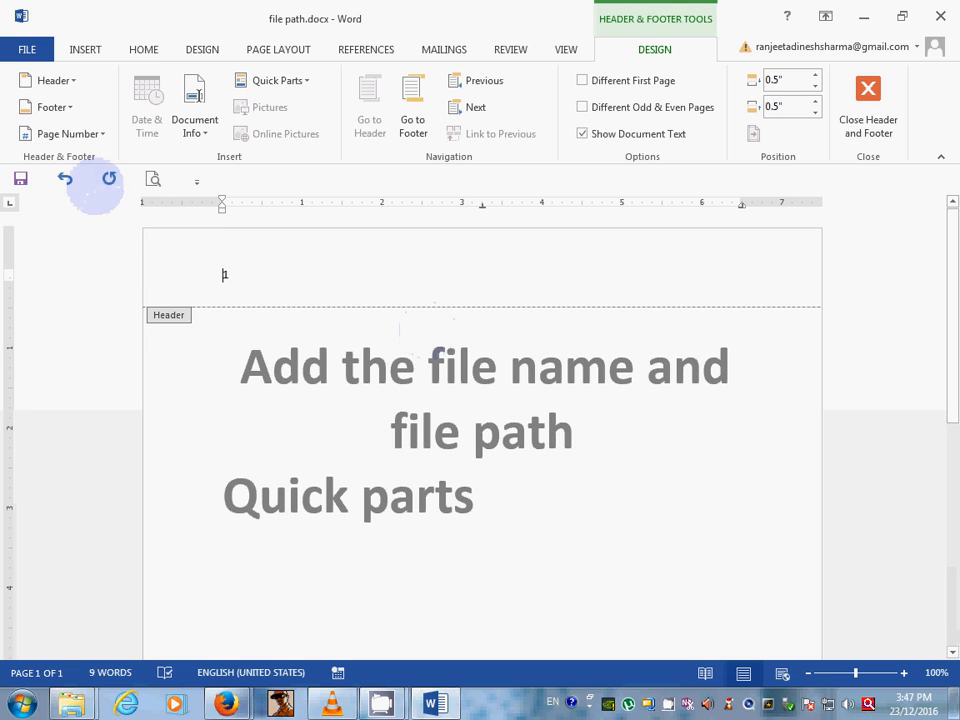
left_click(100, 134)
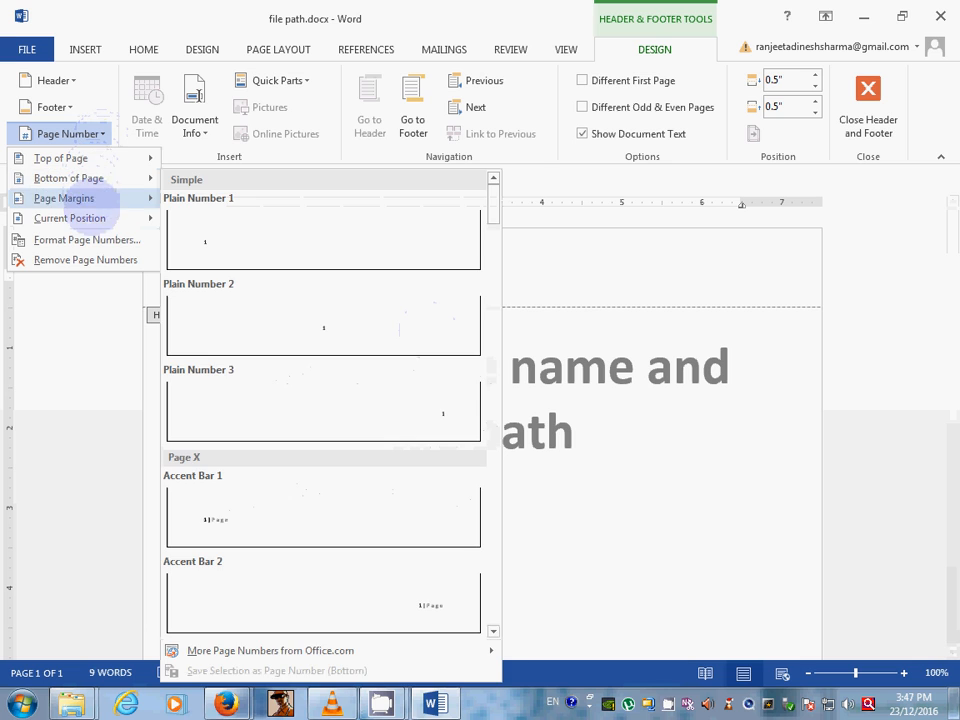
mouse_move(100, 218)
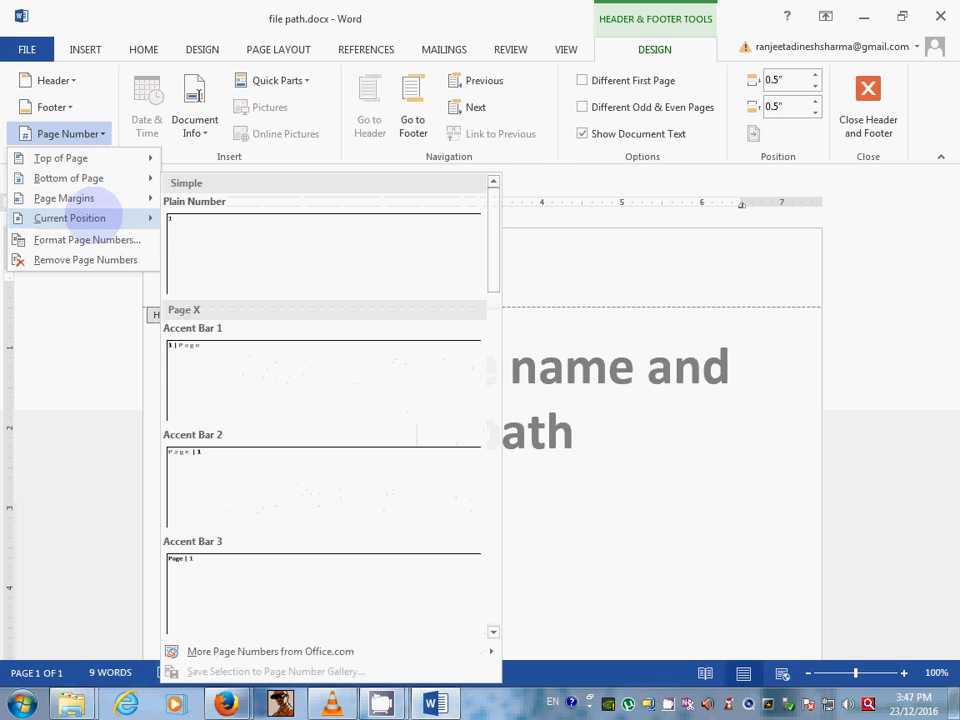
mouse_move(86, 178)
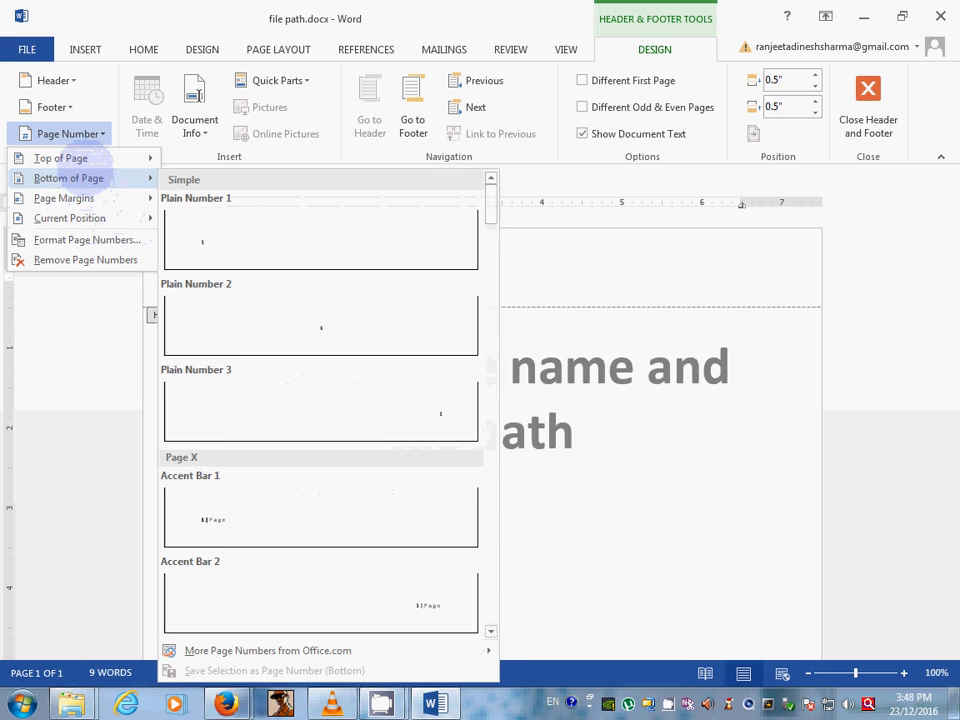
left_click(271, 276)
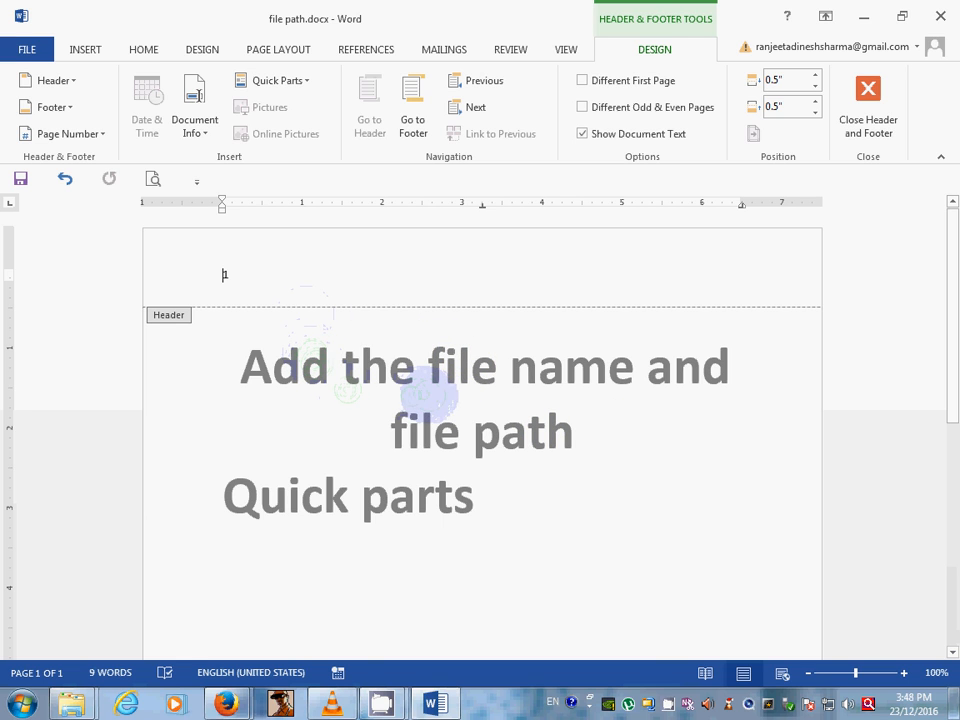
Replace the page number header with a blank built-in header containing the document's File Path, and return to the document body.
left_click(868, 105)
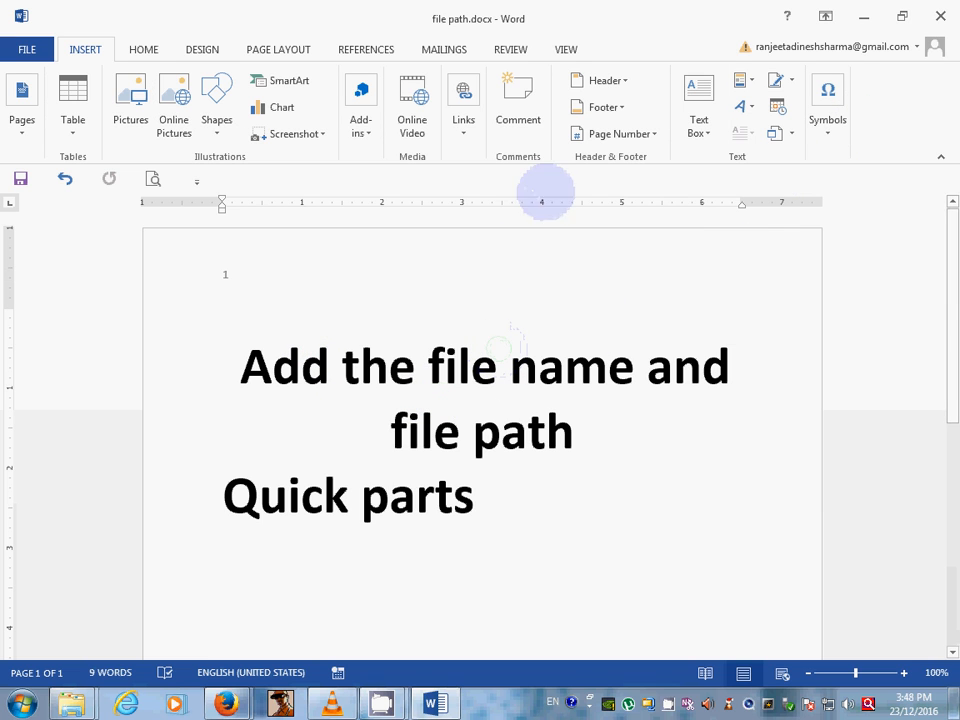
left_click(444, 360)
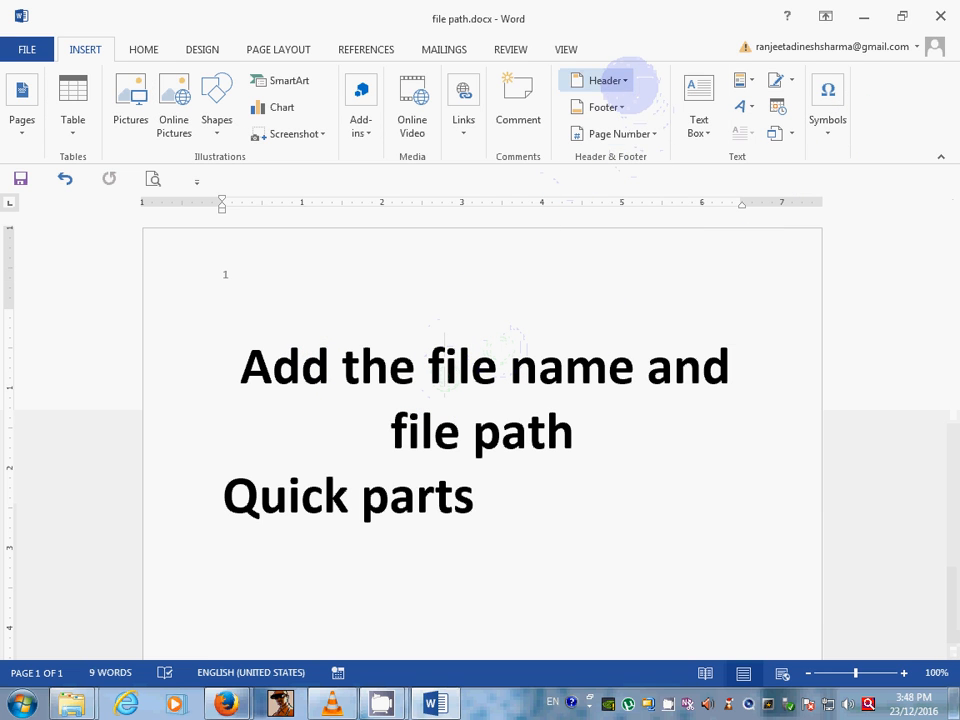
left_click(621, 80)
left_click(621, 172)
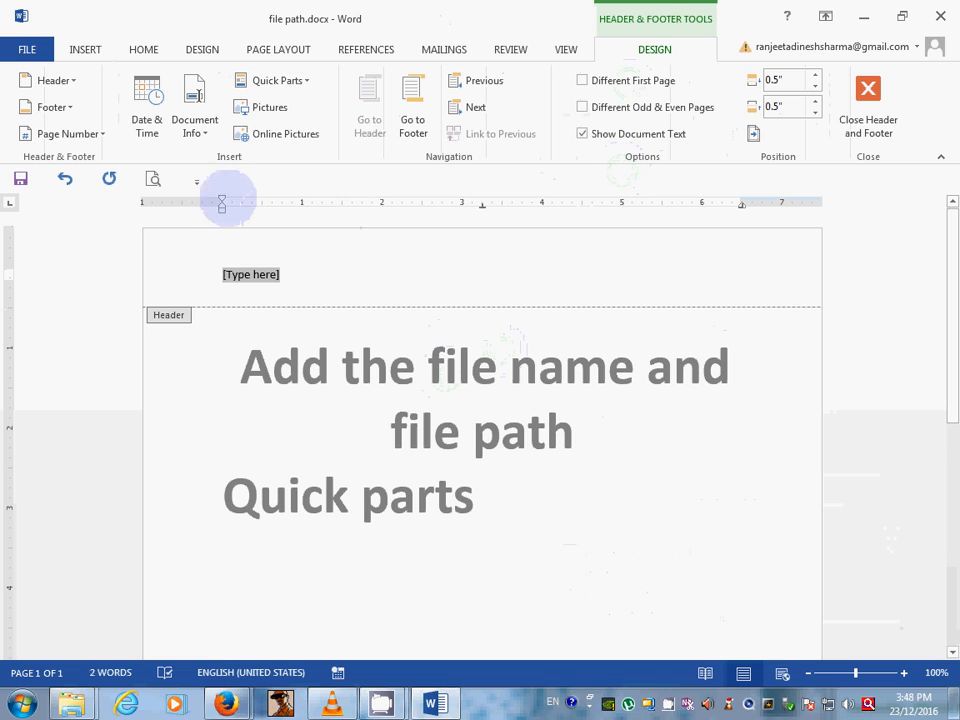
left_click(194, 118)
left_click(215, 197)
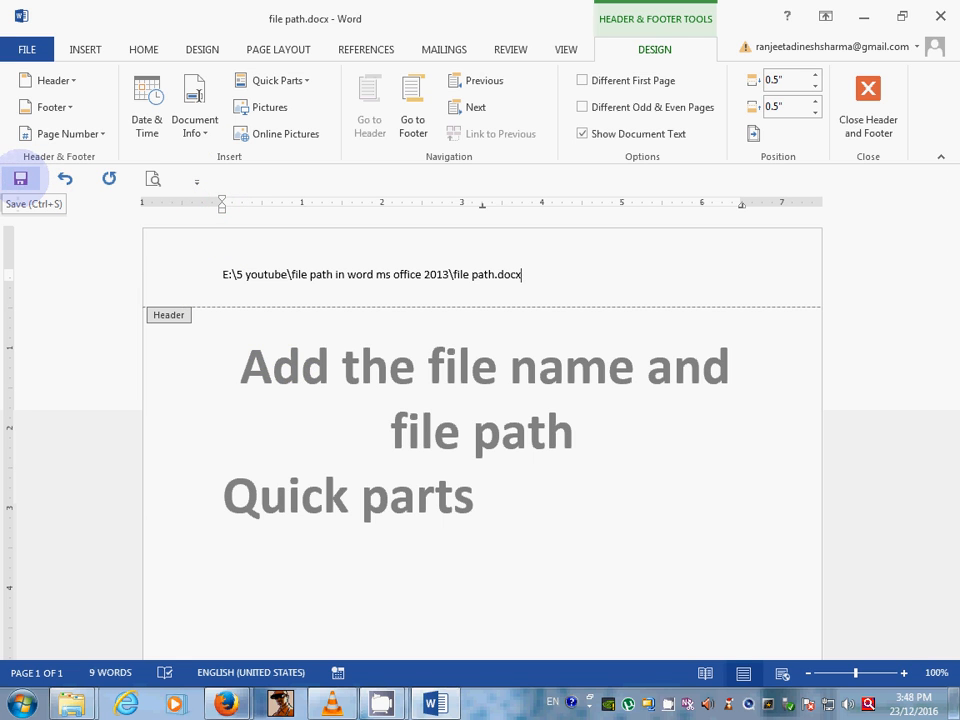
left_click(868, 126)
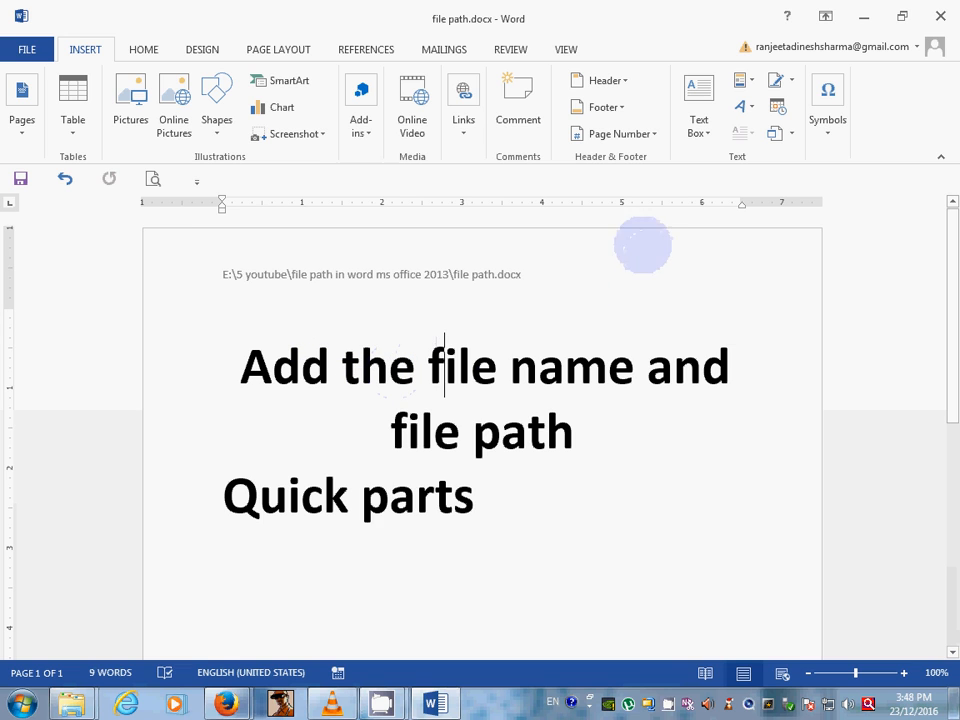
Try inserting the first saved Hindi letter Quick Part inside the title text, and undo the insertion.
left_click(143, 47)
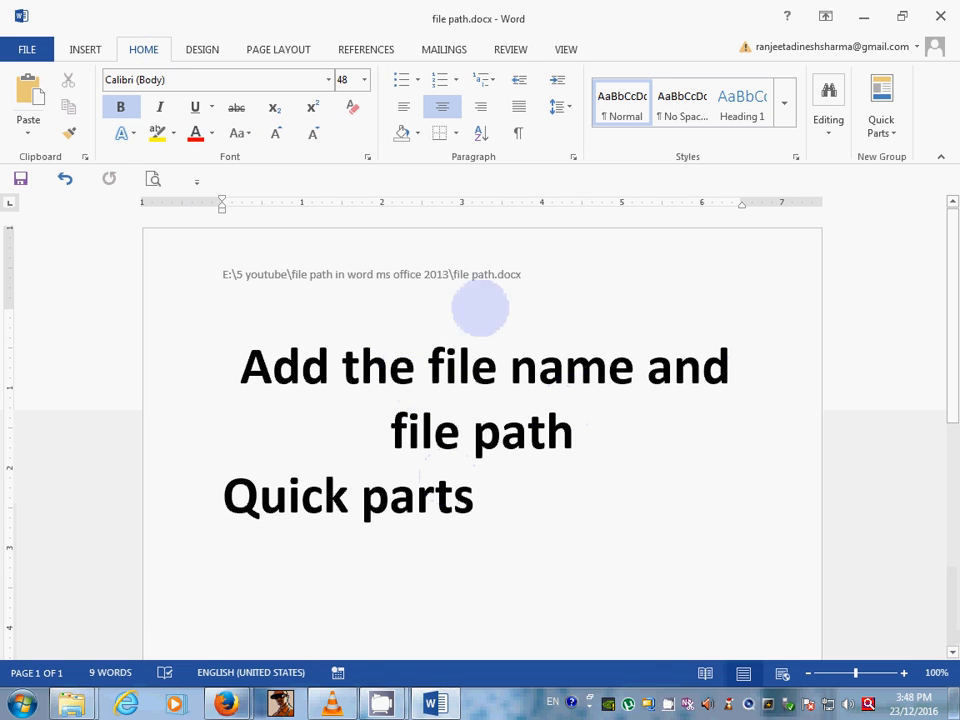
left_click(444, 366)
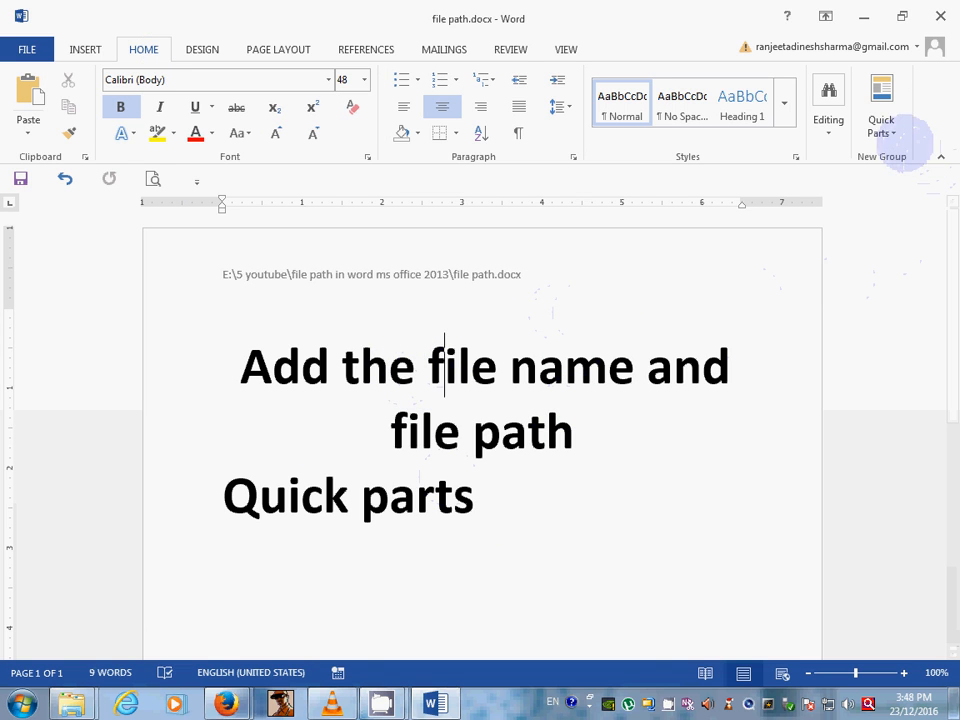
left_click(886, 128)
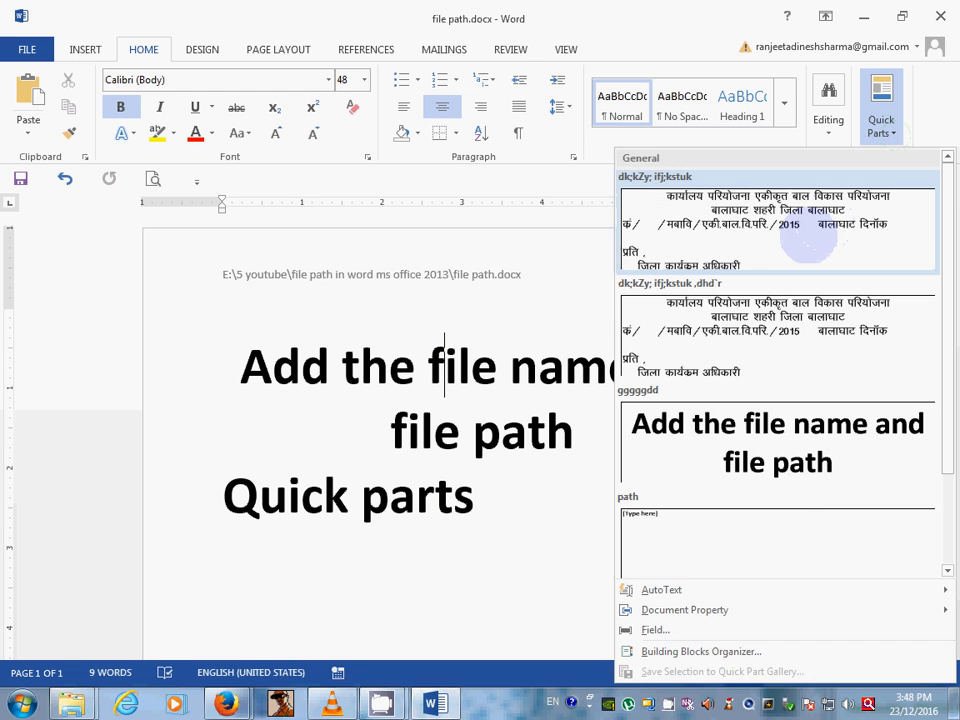
left_click(808, 231)
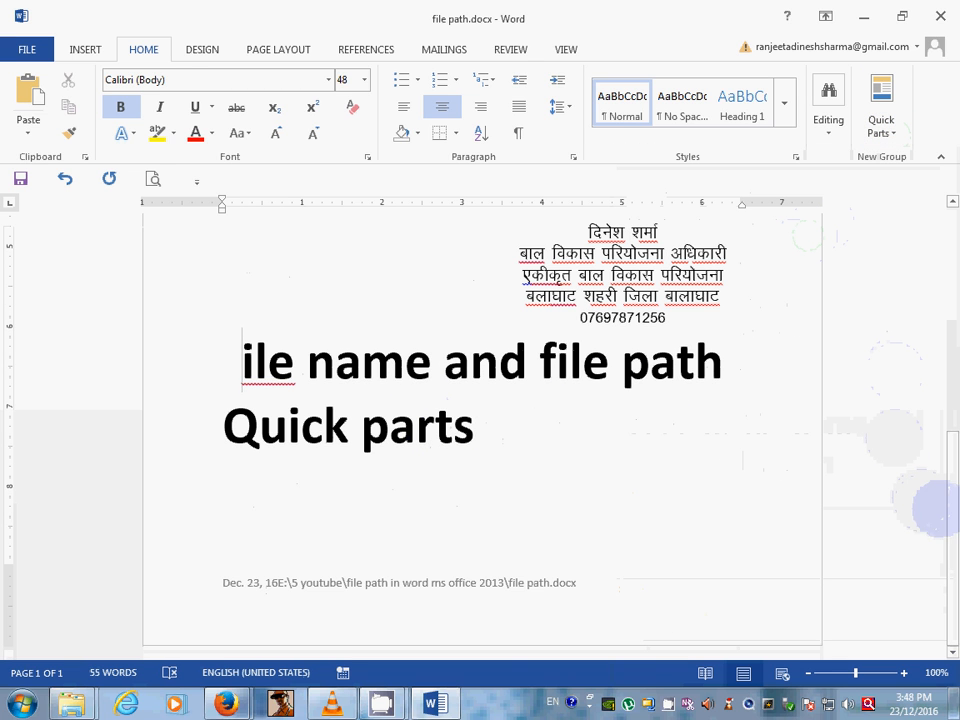
left_click_drag(953, 503, 945, 257)
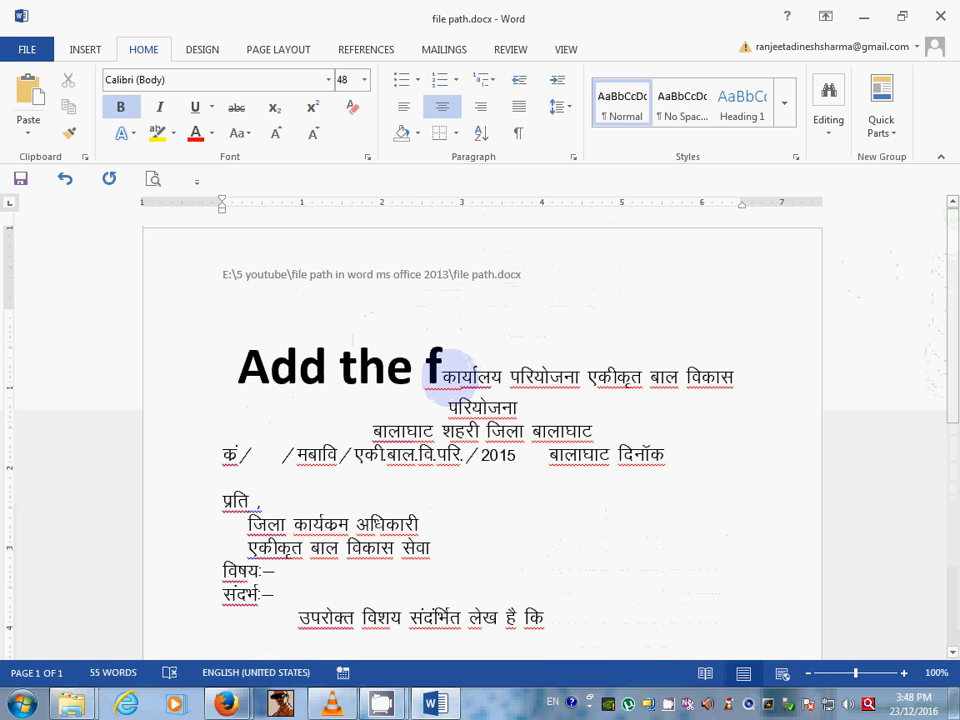
key("ctrl+z")
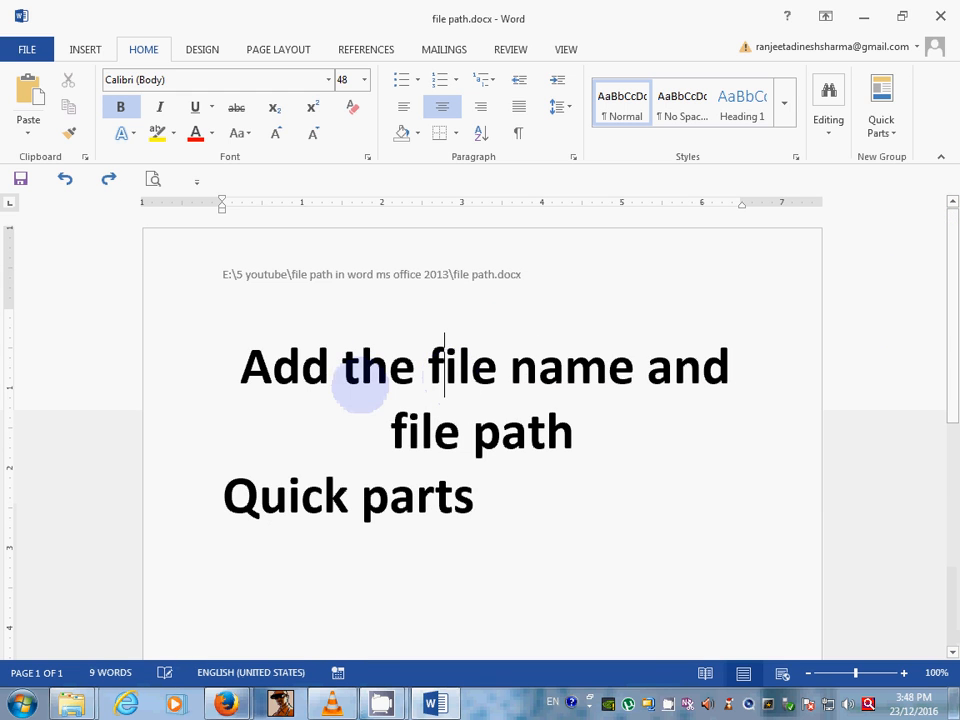
Save the three lines of body text to the Quick Part gallery under a person's name, in category General with description ffffff.
left_click_drag(245, 366, 578, 514)
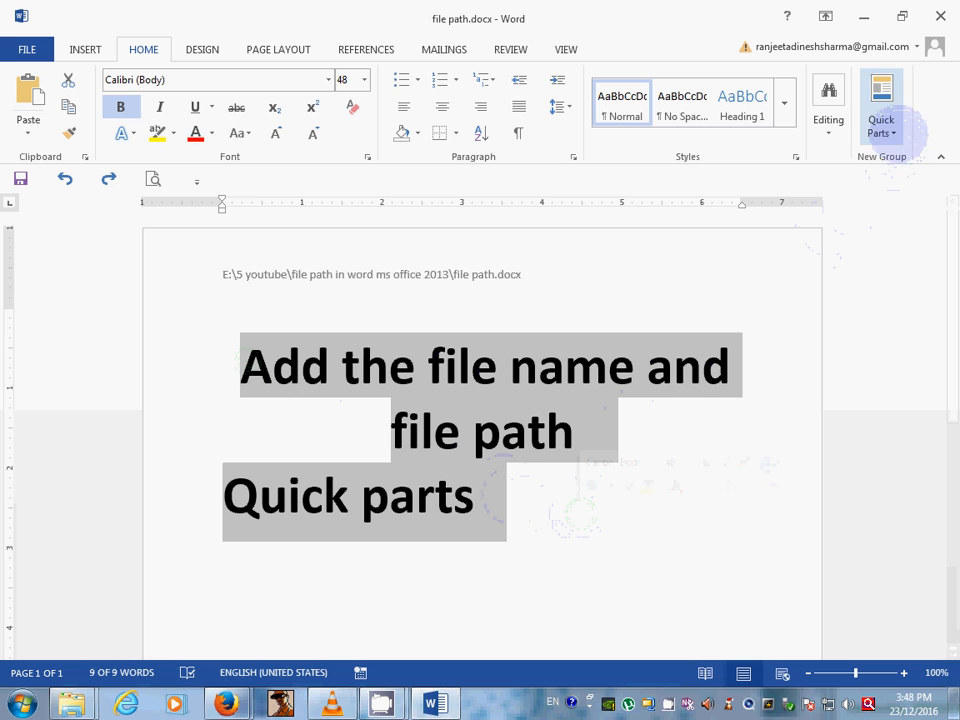
left_click(882, 100)
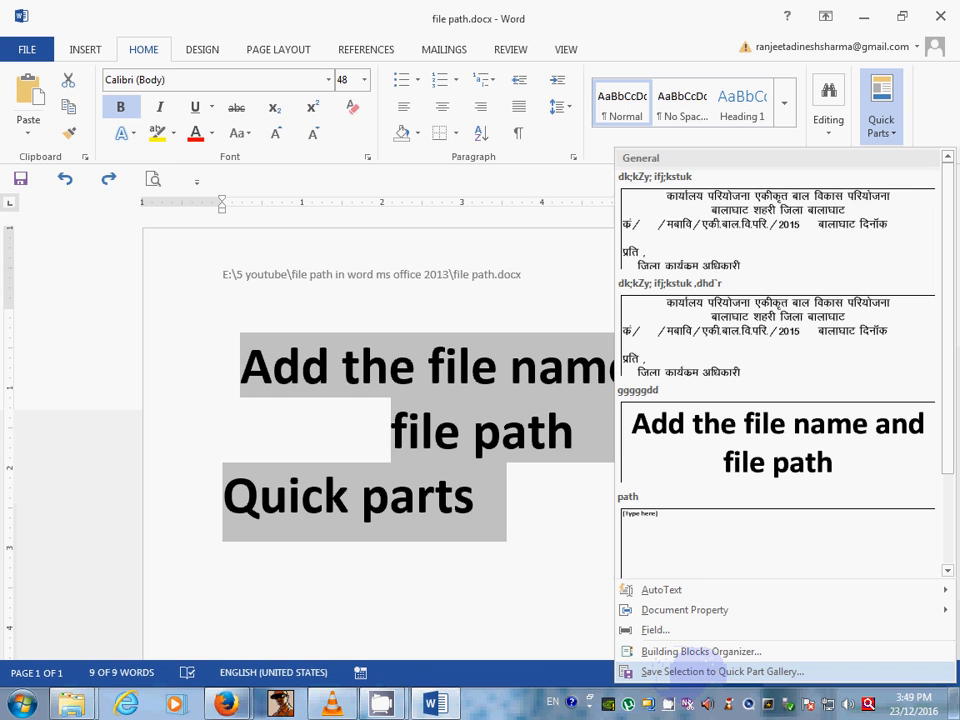
left_click(718, 671)
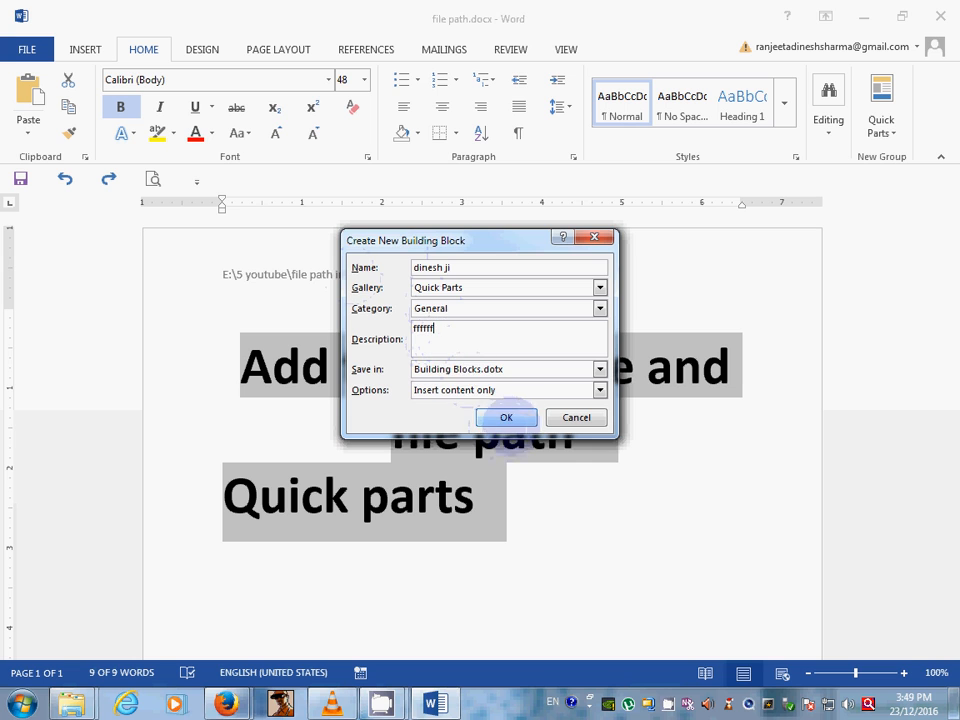
left_click(506, 417)
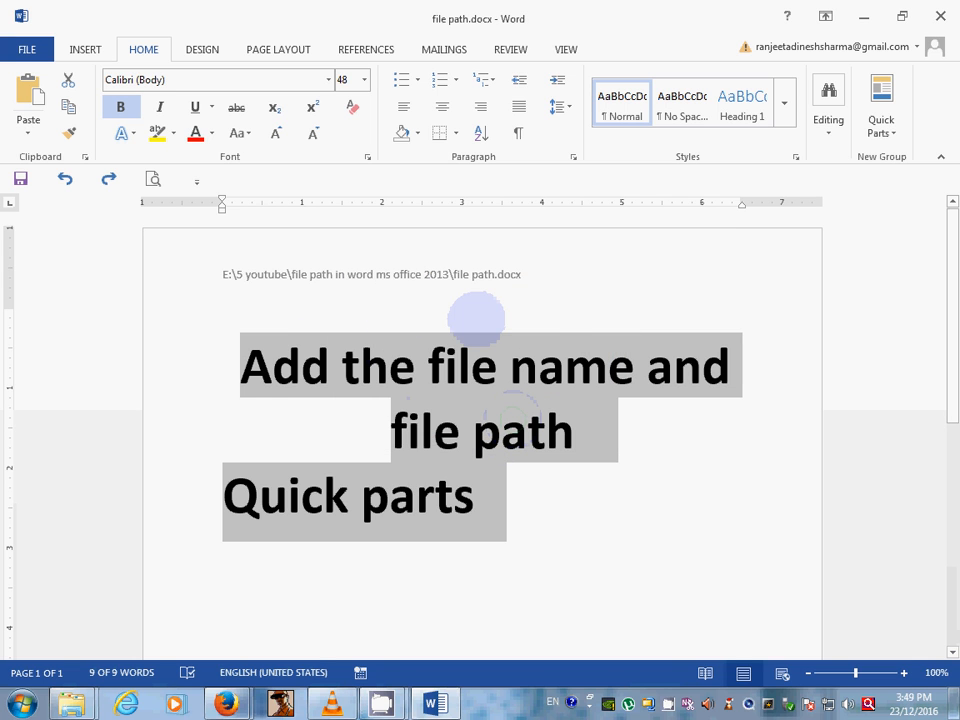
Reselect the body text and check the Quick Parts gallery for the newly saved entry.
left_click(545, 310)
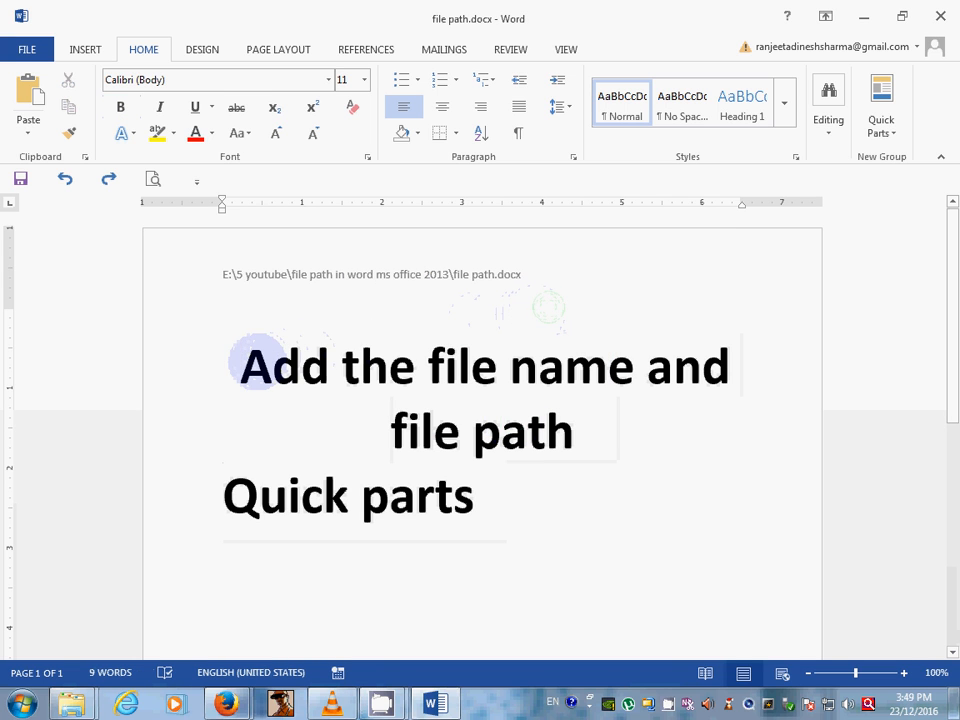
left_click_drag(248, 365, 468, 530)
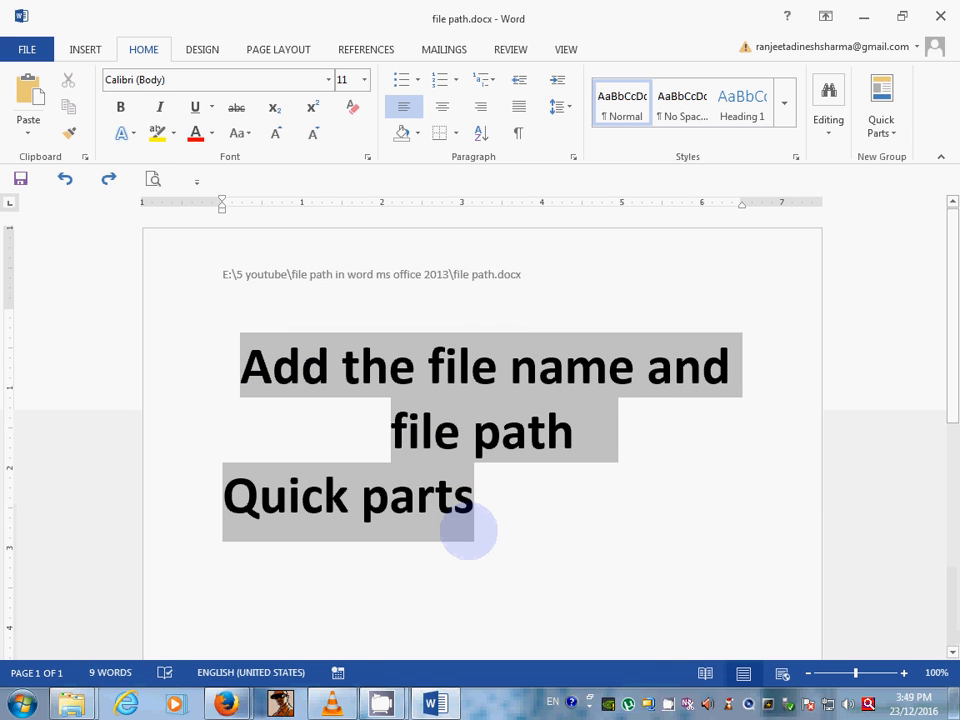
left_click(265, 368)
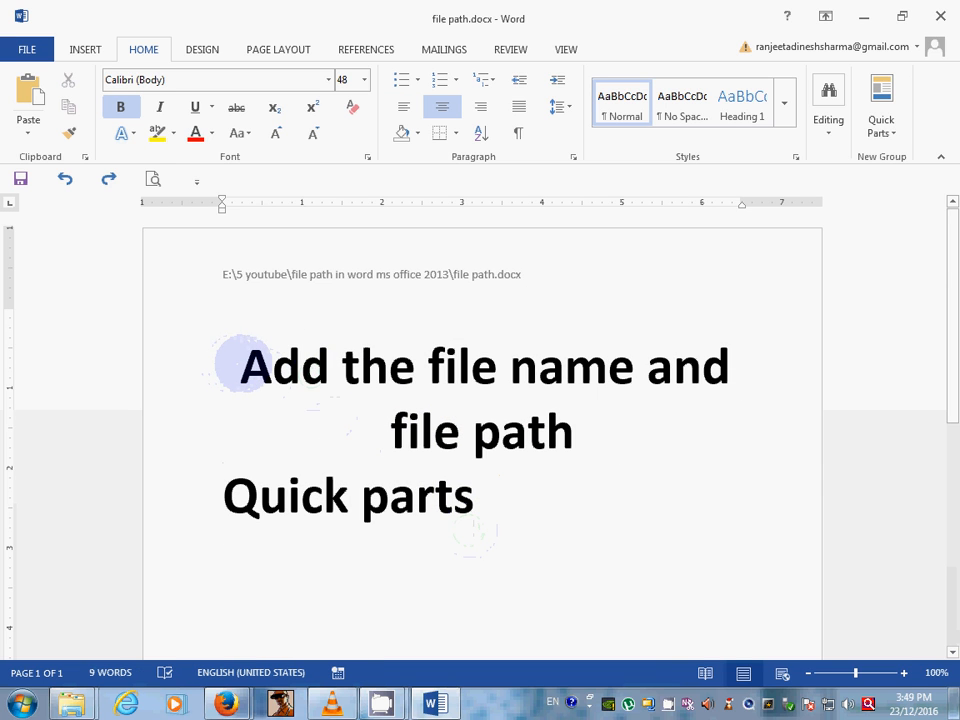
left_click_drag(242, 365, 439, 508)
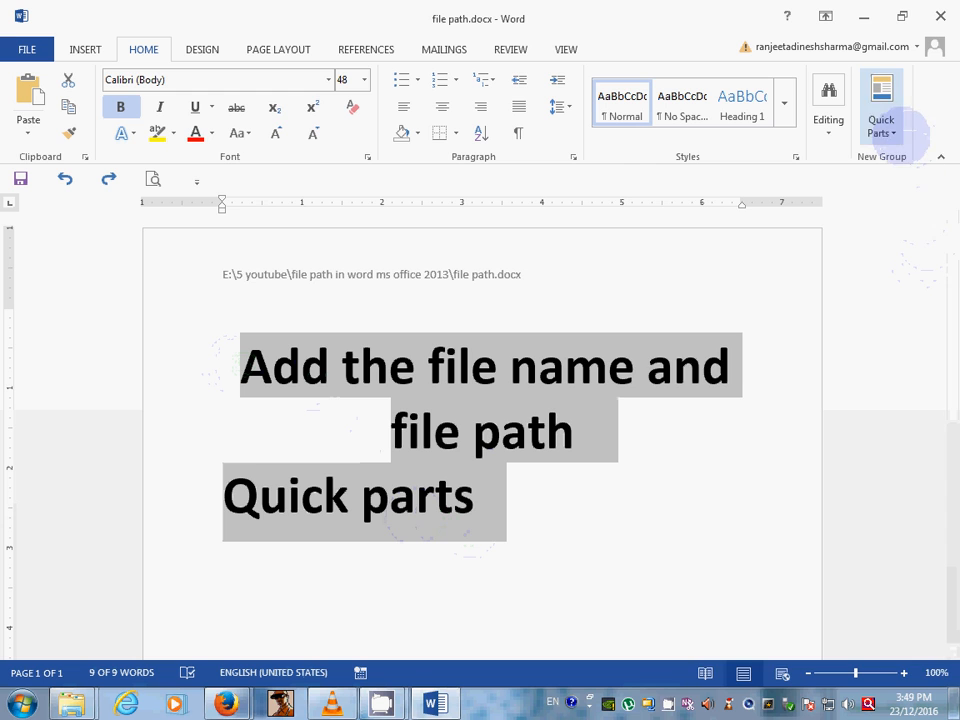
left_click(881, 110)
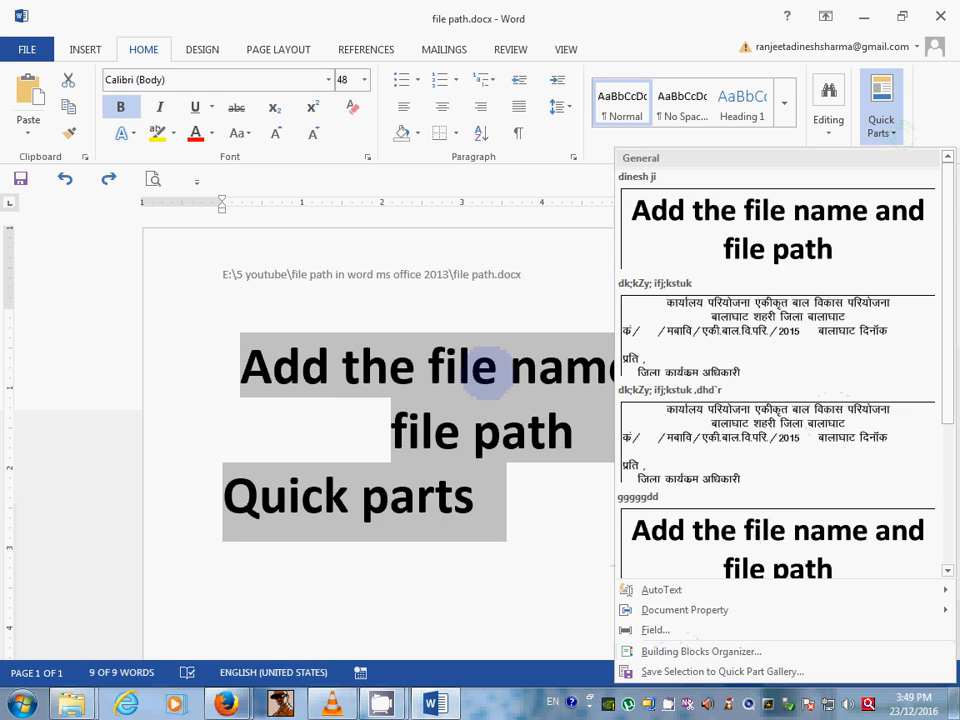
left_click(478, 274)
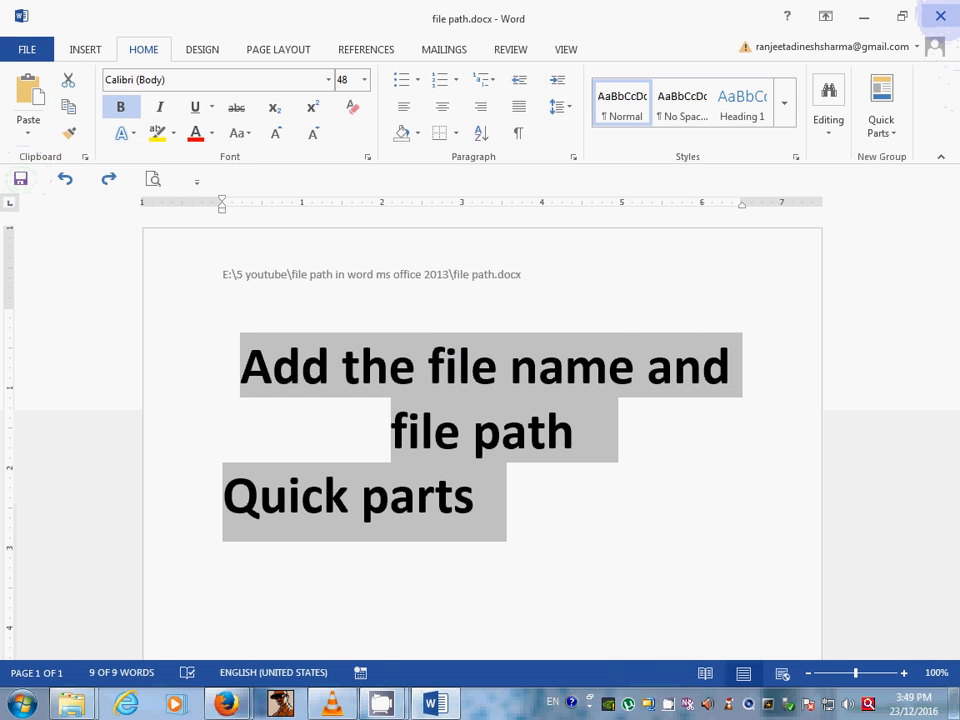
Close file path.docx, saving its changes and continuing past the compatibility check.
left_click(940, 16)
left_click(405, 383)
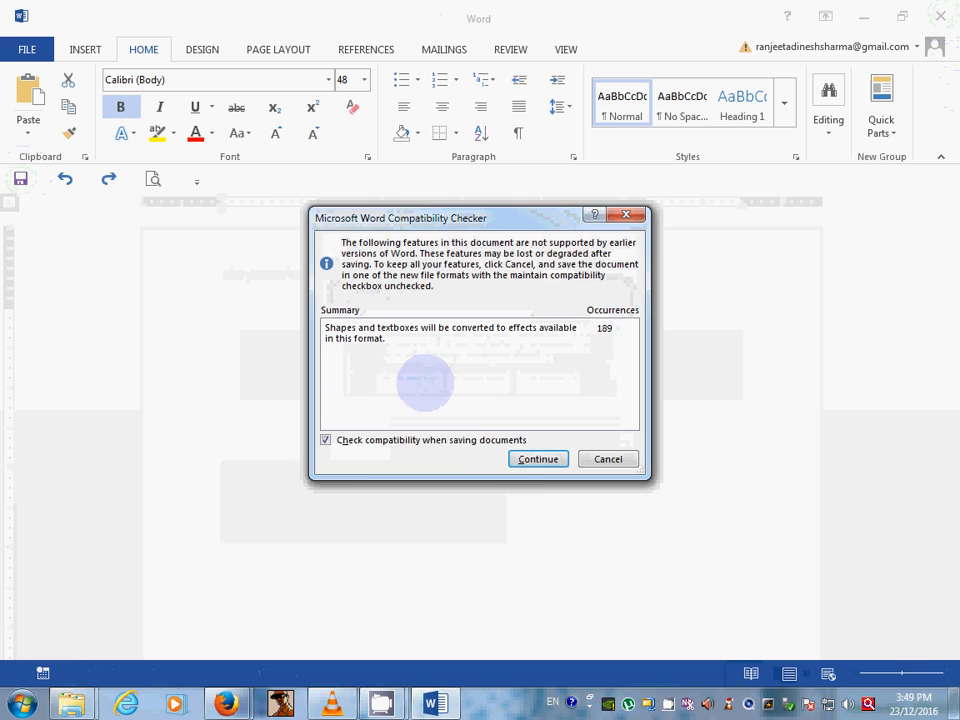
left_click(535, 459)
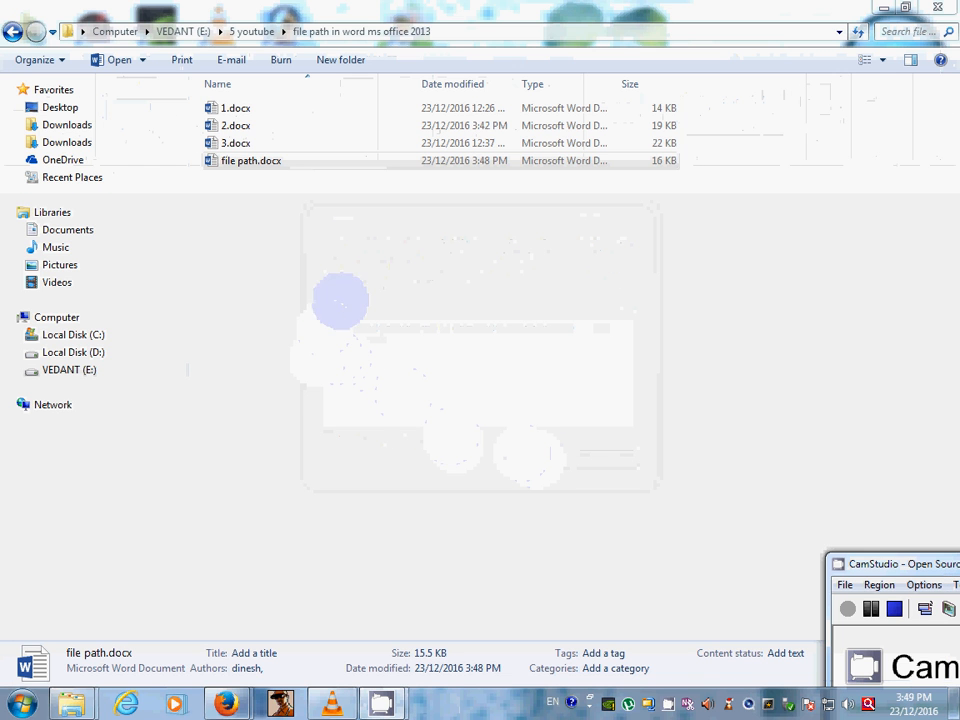
Open 1.docx from the file path in word ms office 2013 folder and add a new line below its body text.
left_click(360, 285)
left_click(237, 108)
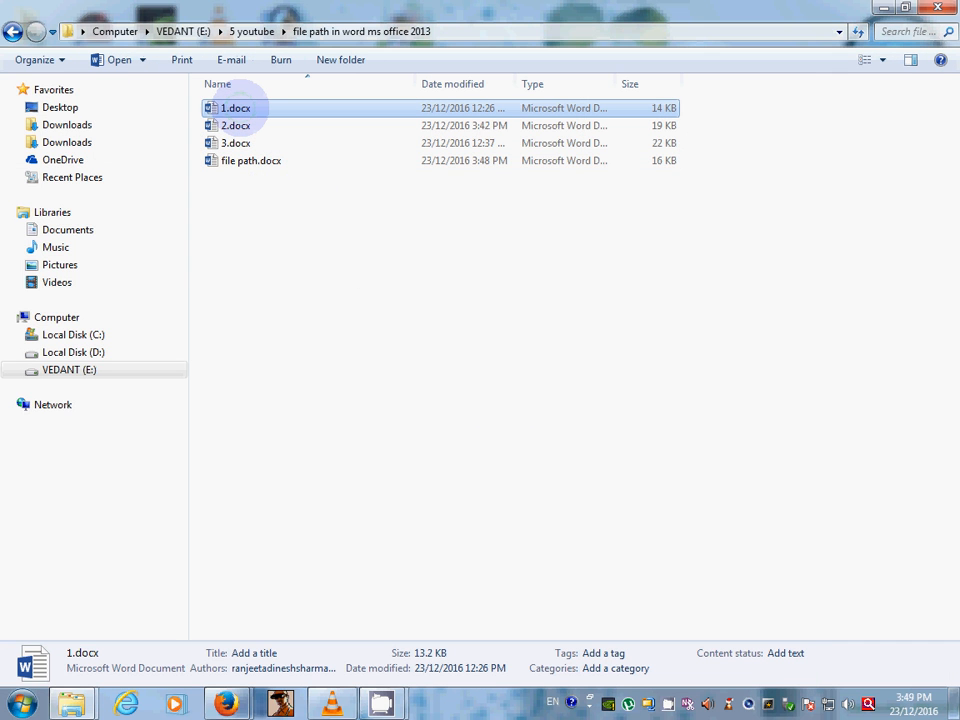
double_click(237, 108)
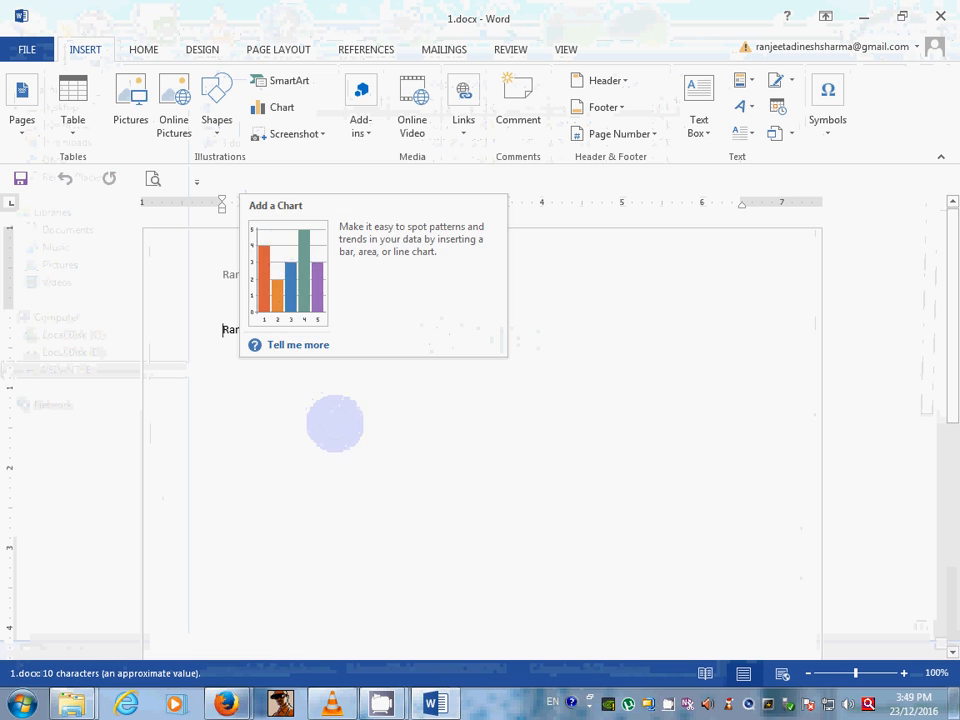
left_click(332, 424)
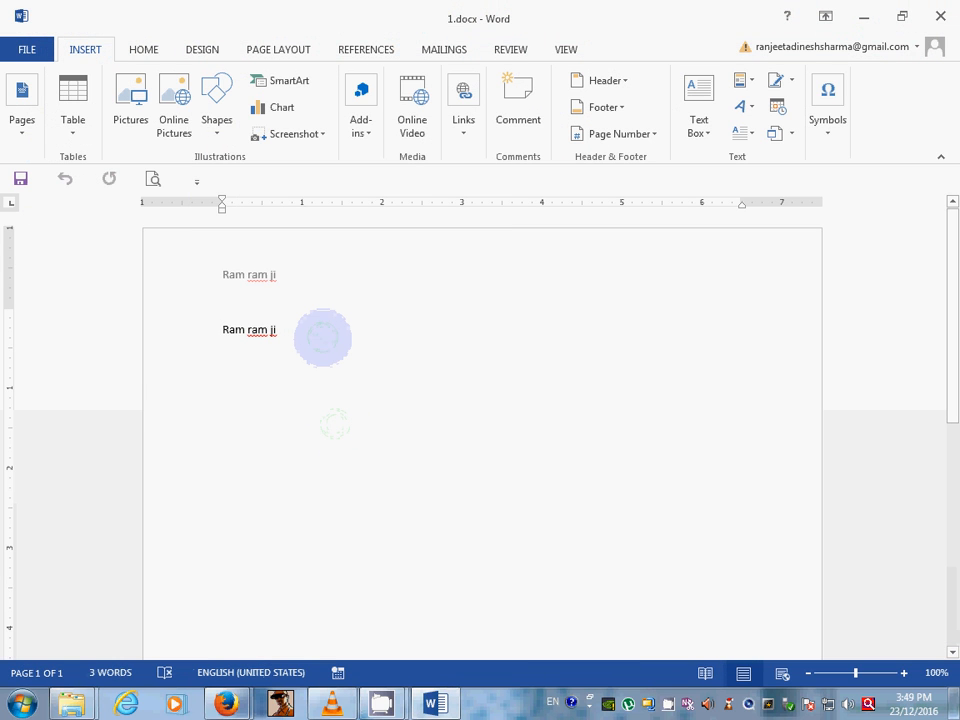
key("Return")
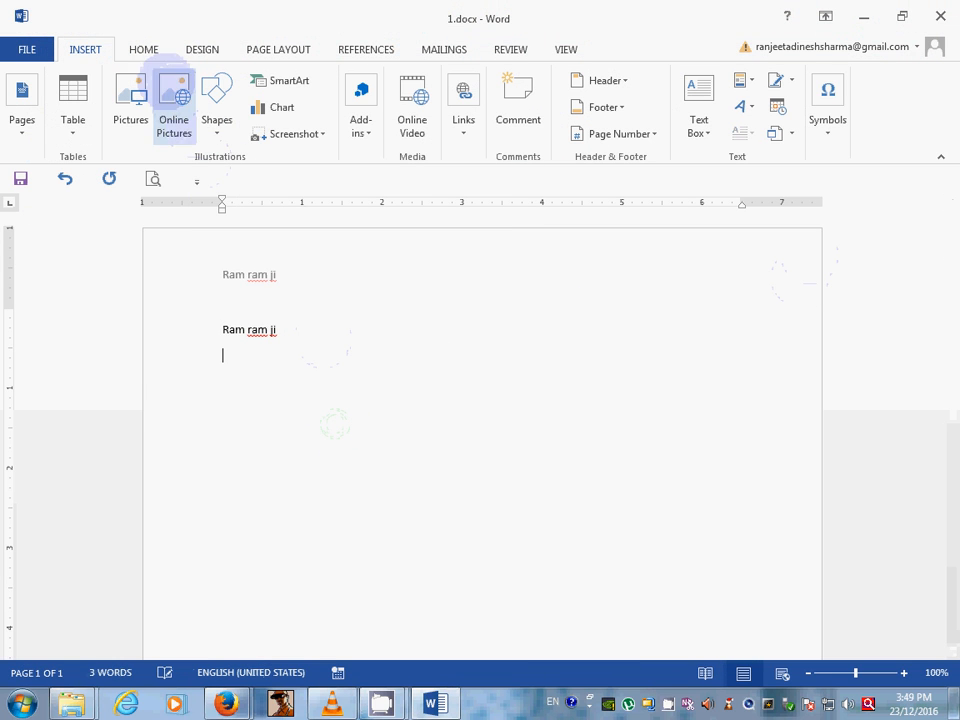
Insert the gggggdd Quick Part below the body text, followed by the second saved Hindi letter Quick Part.
left_click(143, 49)
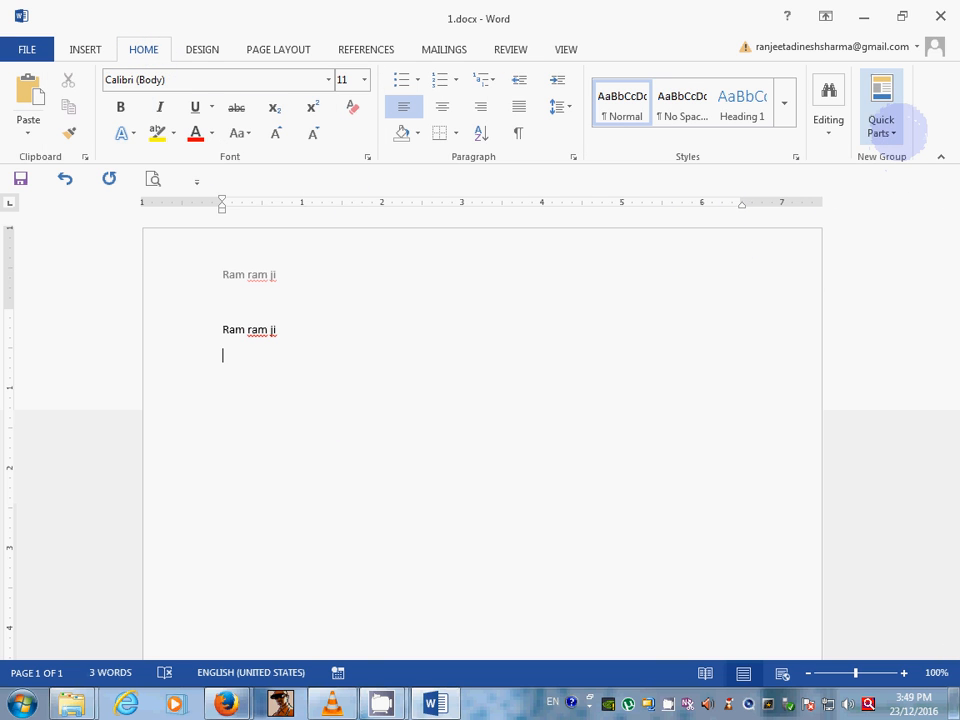
left_click(893, 127)
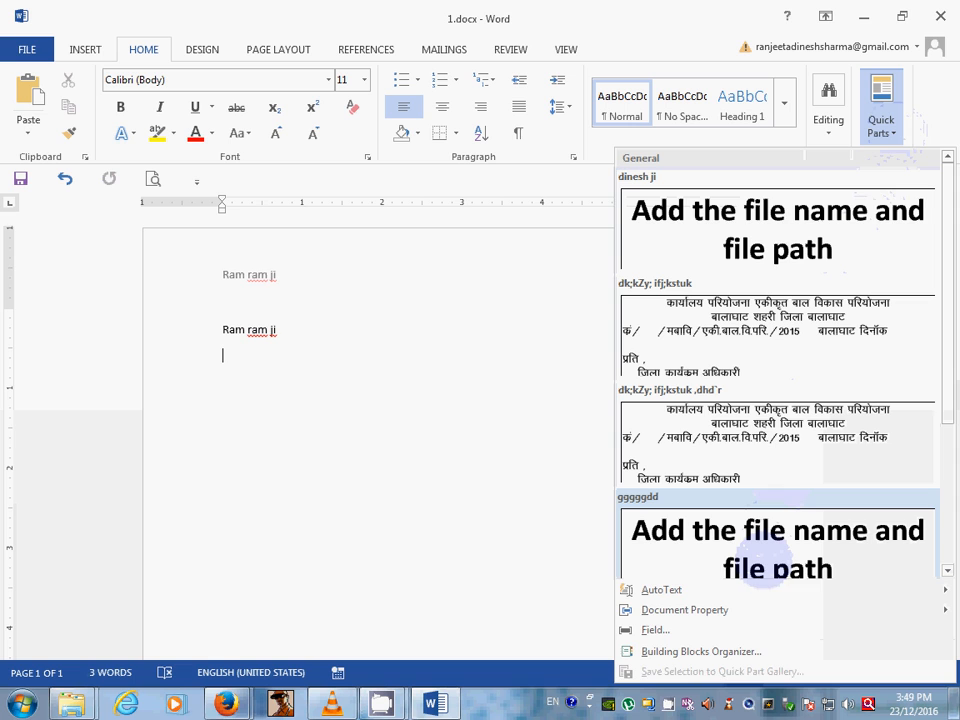
left_click(795, 556)
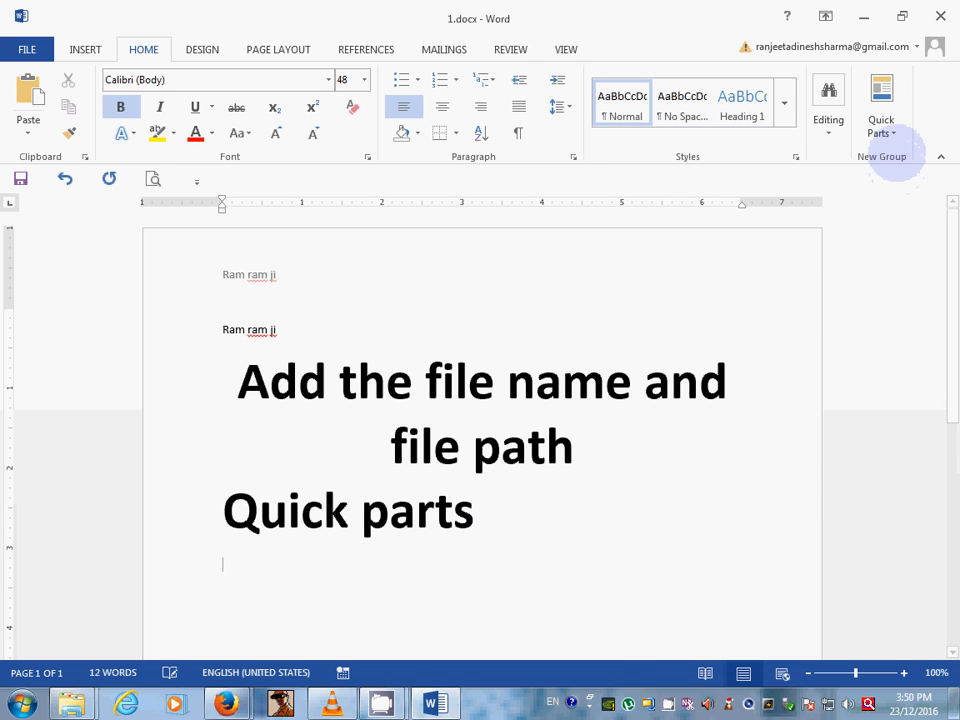
left_click(881, 118)
left_click(803, 424)
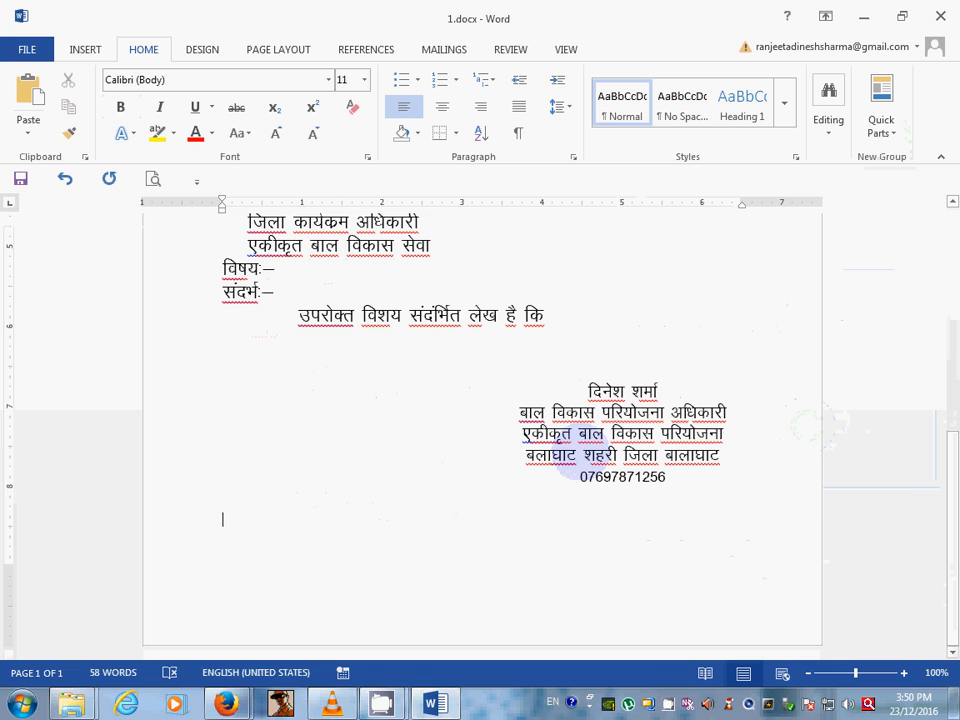
Save a PDF copy of 1.docx in the file path in word ms office 2013 folder, using a person's name as the file name.
left_click_drag(953, 520, 953, 240)
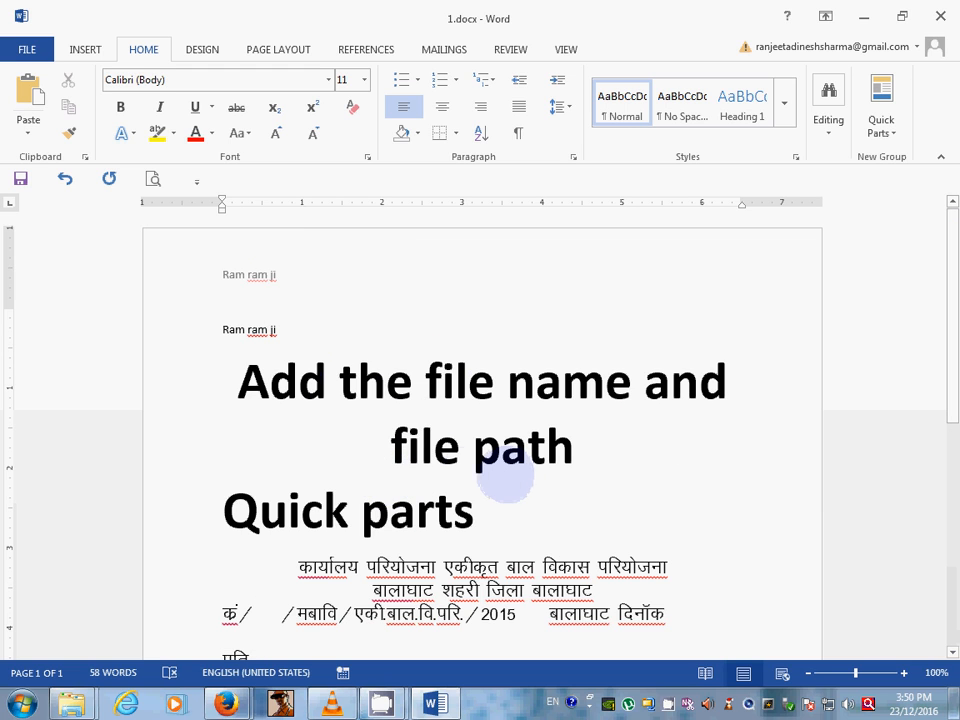
left_click(433, 447)
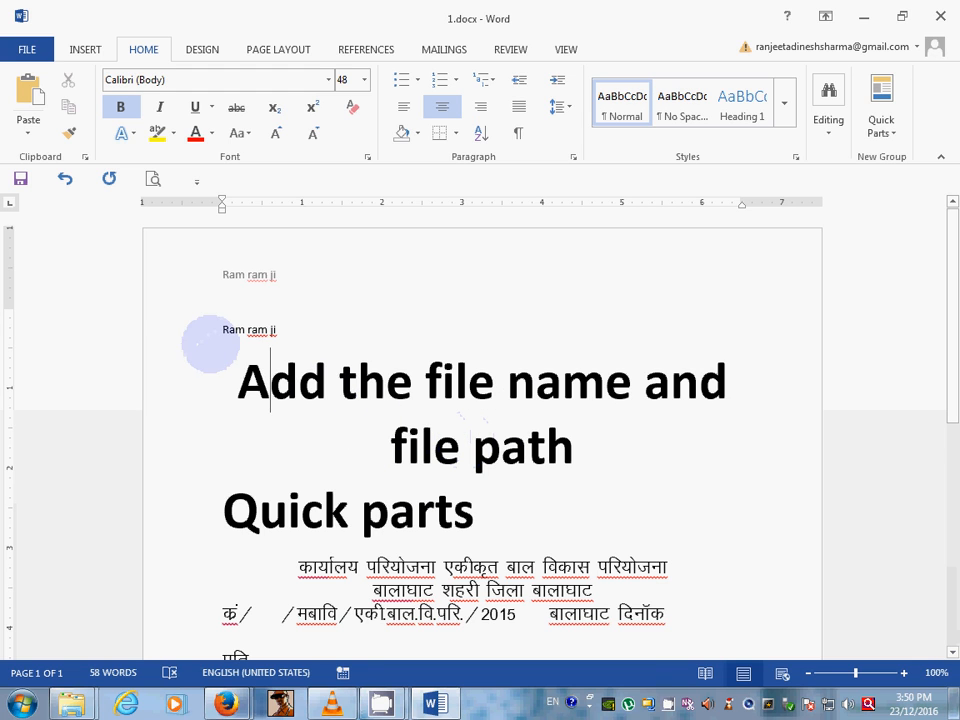
left_click(40, 49)
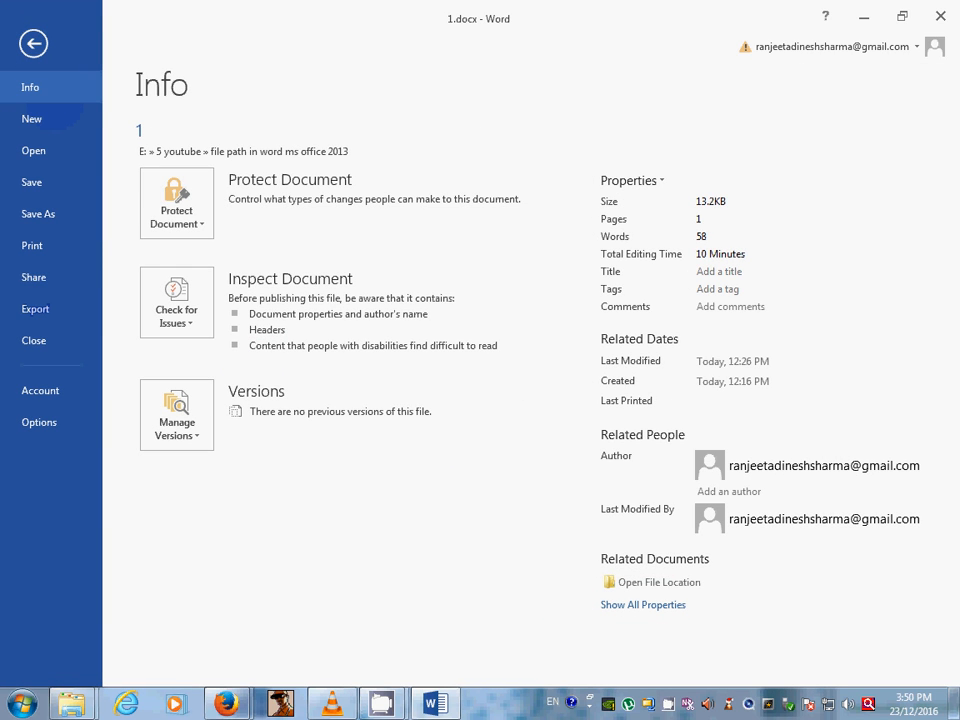
left_click(38, 213)
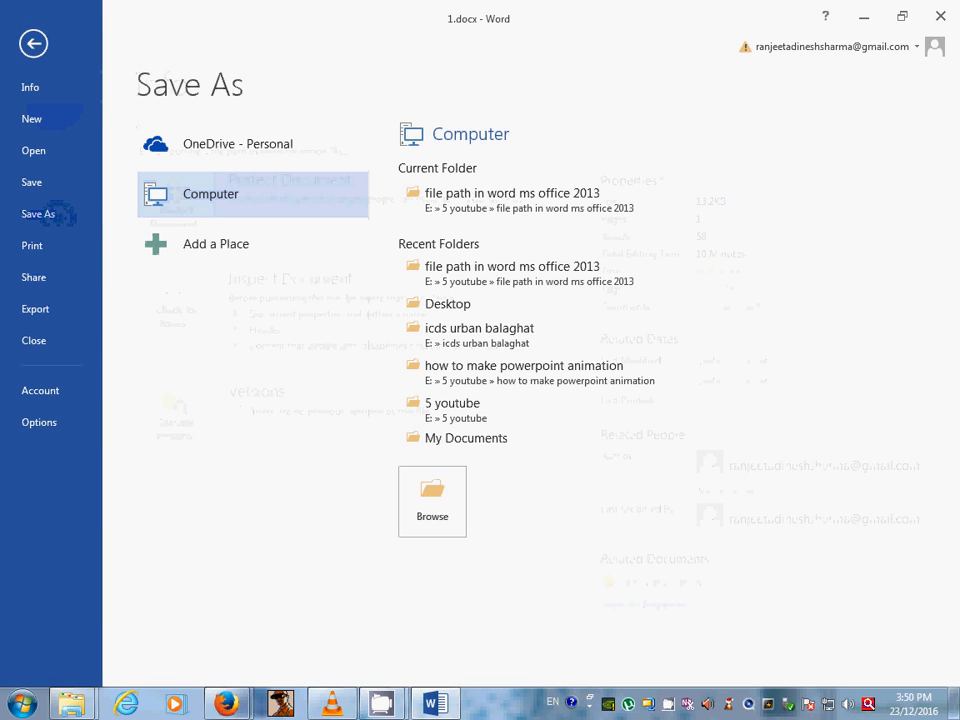
left_click(432, 505)
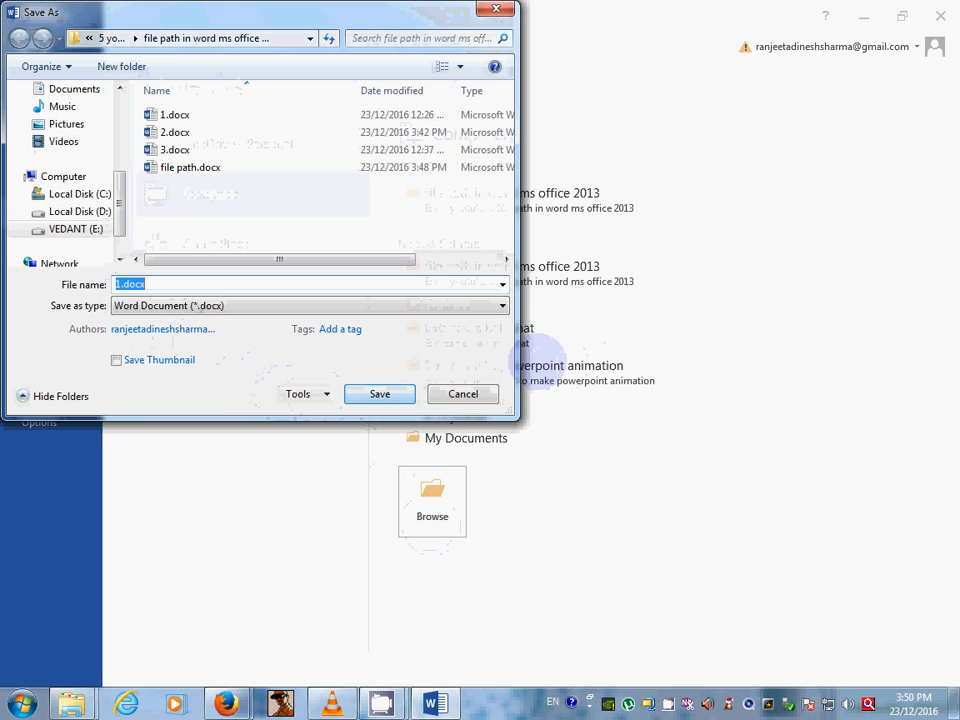
left_click(495, 306)
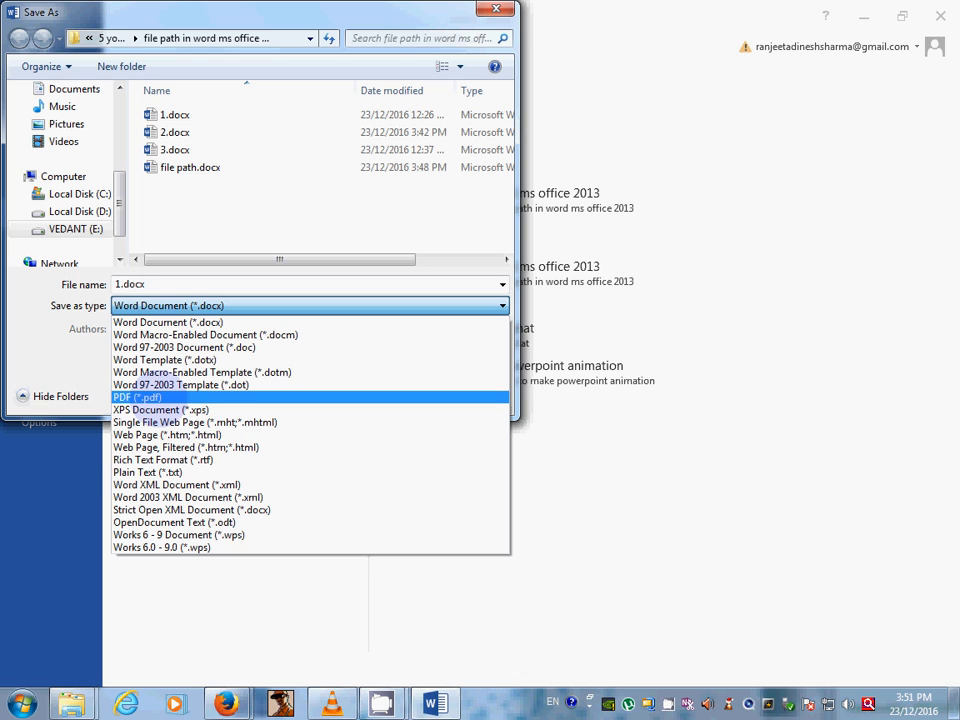
left_click(152, 397)
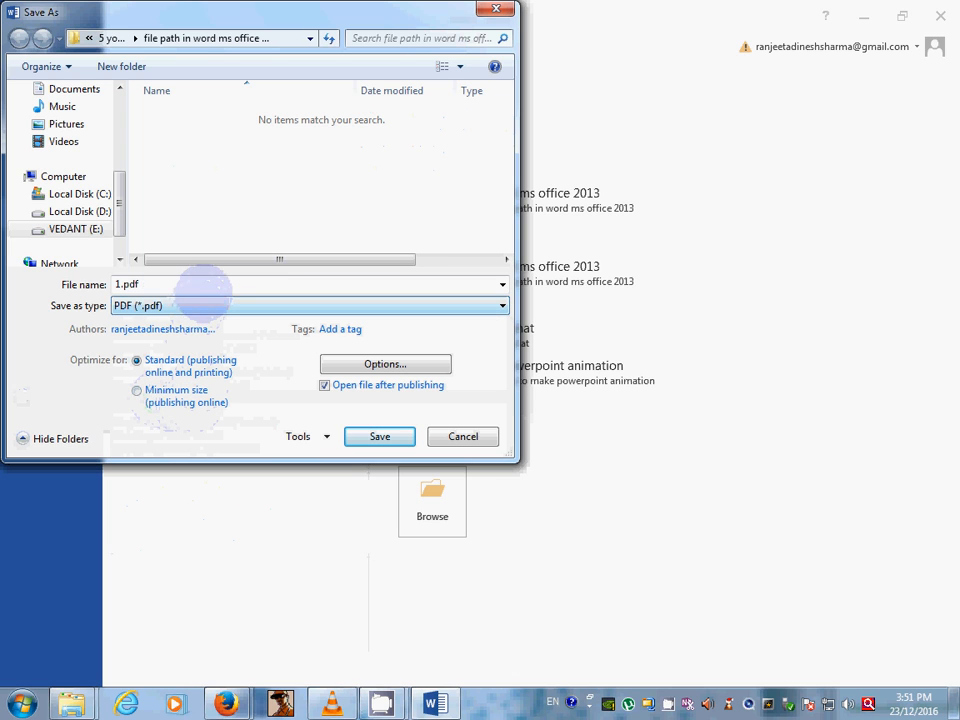
left_click(206, 287)
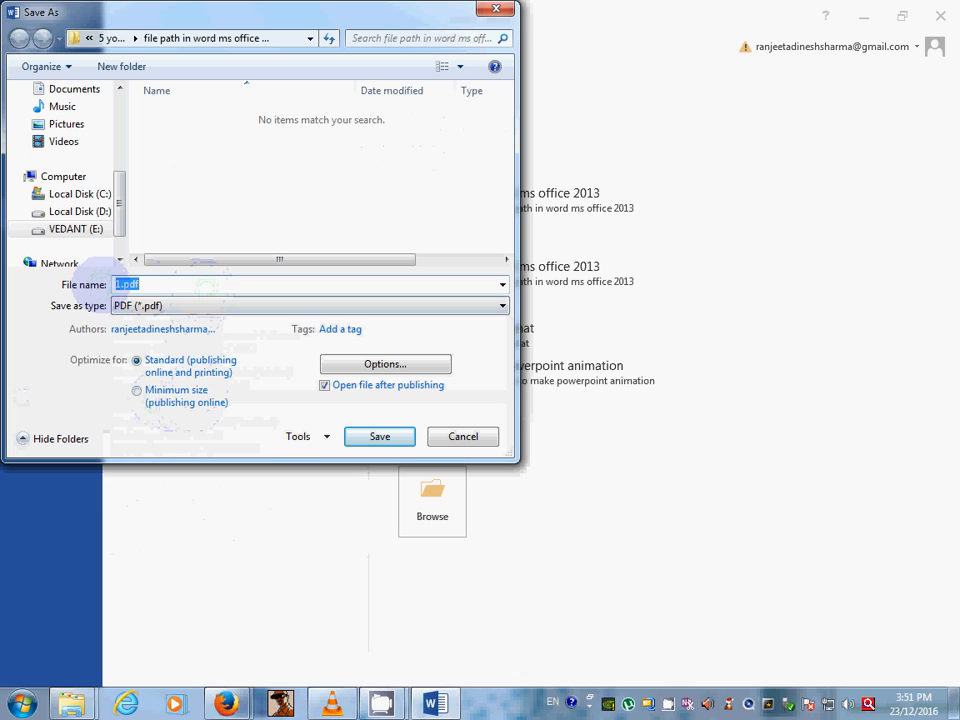
type("dinesh")
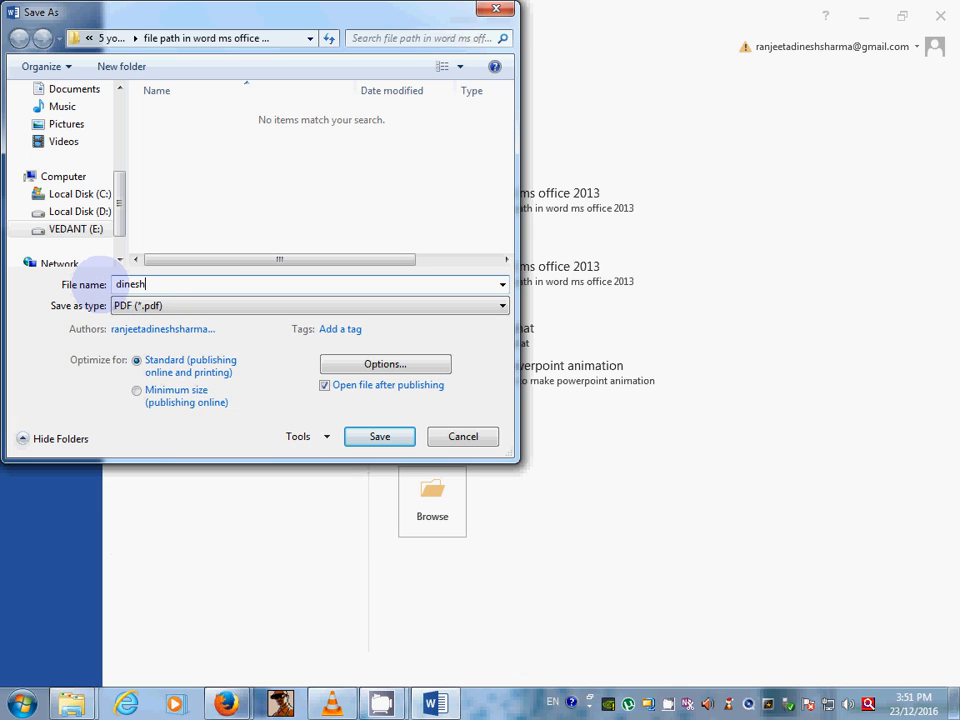
type(" ji")
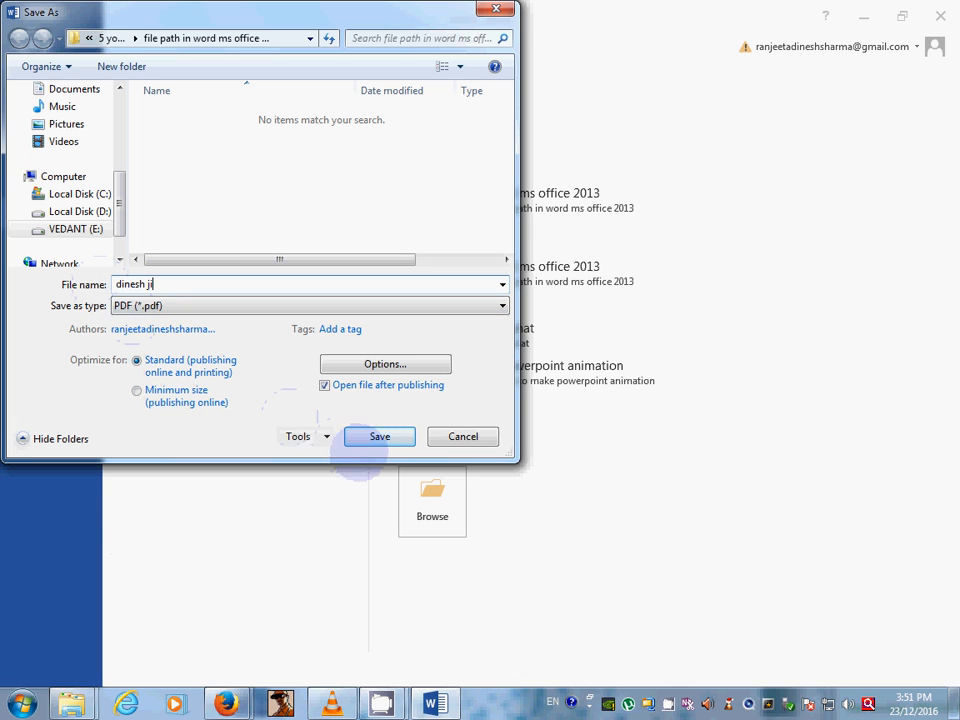
left_click(375, 437)
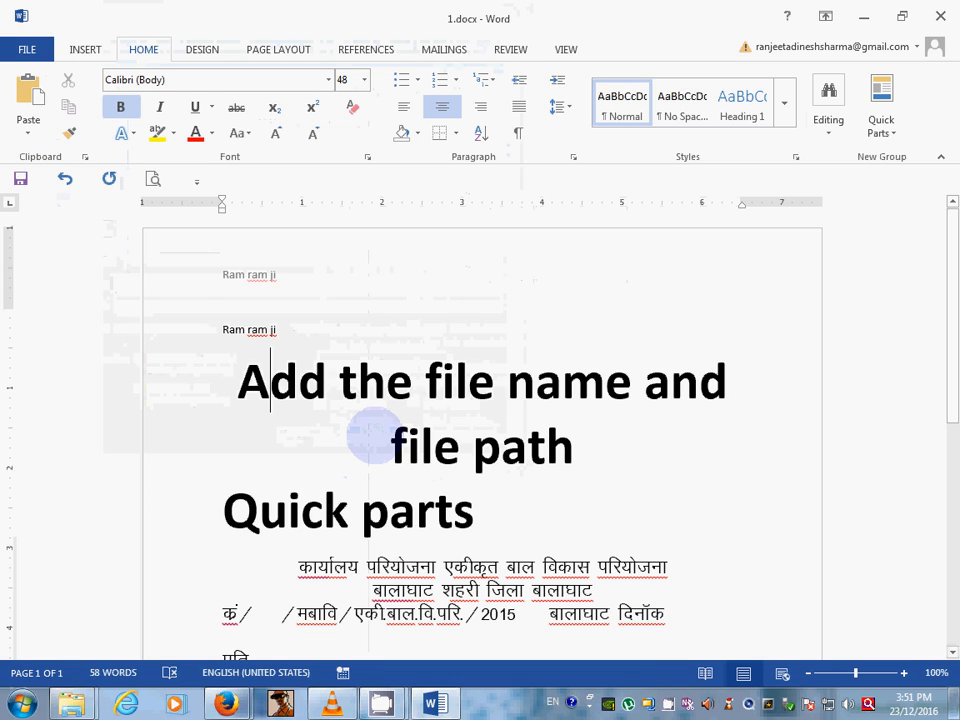
Switch to the file path in word ms office 2013 folder, open the exported PDF to check it, and close it.
mouse_move(71, 703)
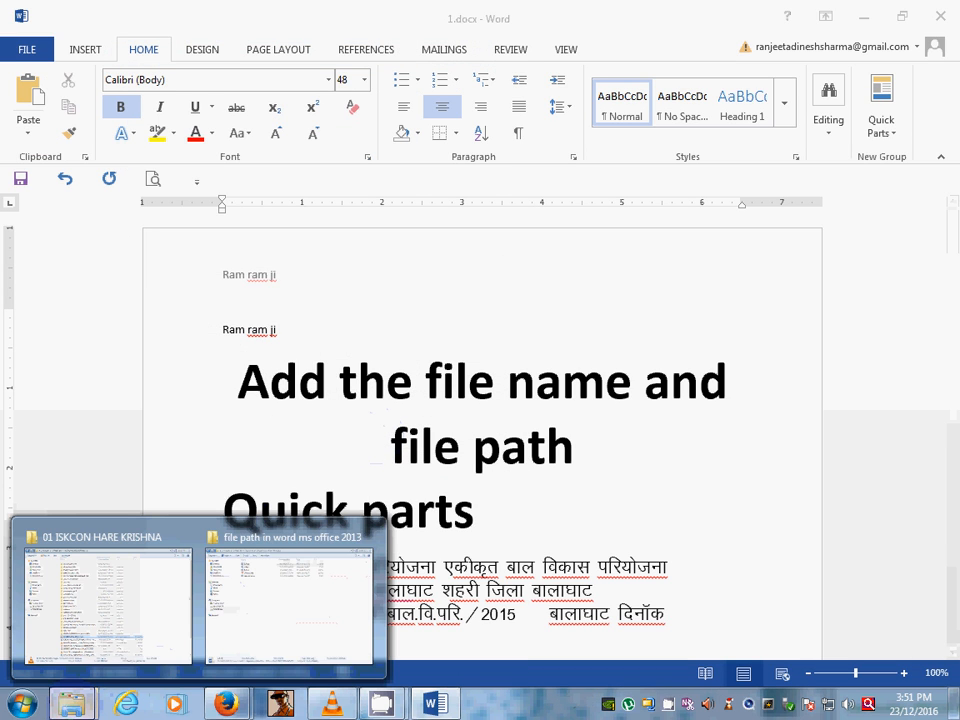
left_click(286, 617)
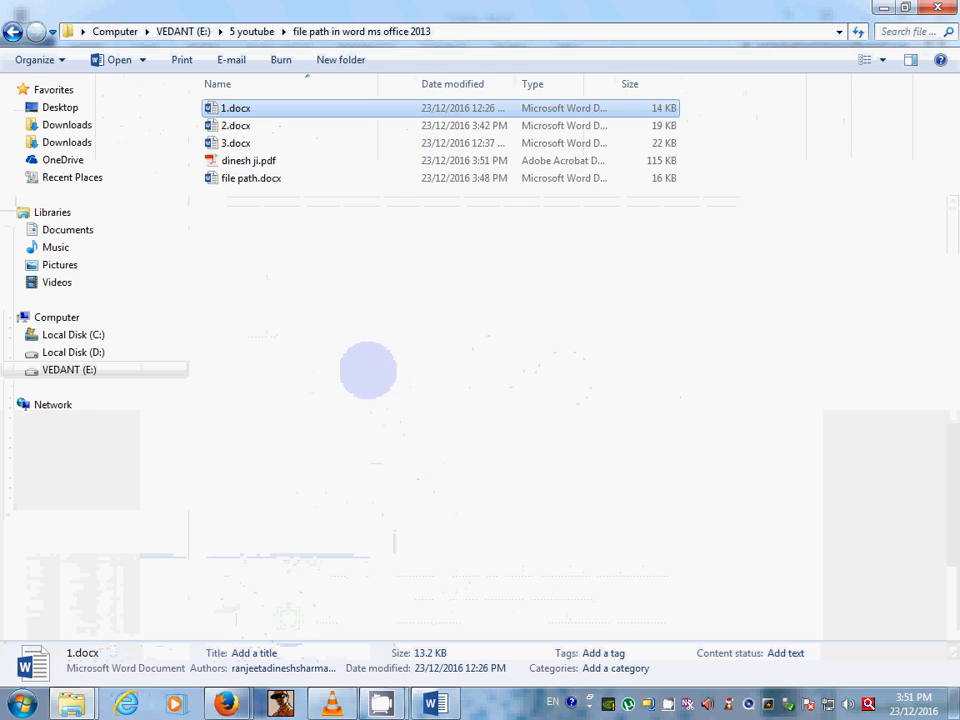
left_click(268, 159)
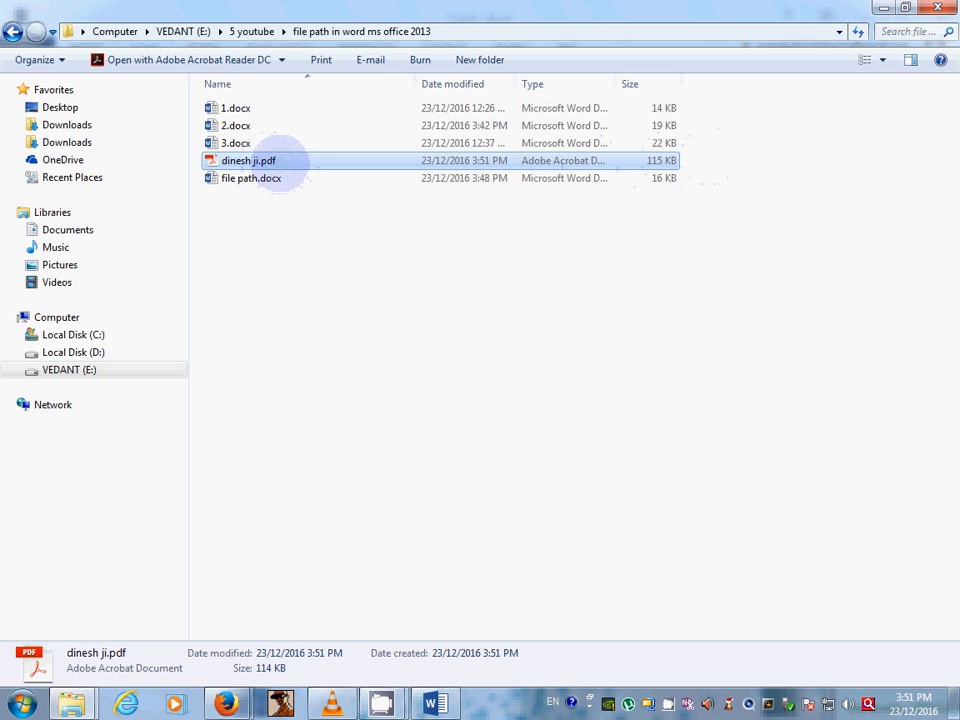
double_click(268, 161)
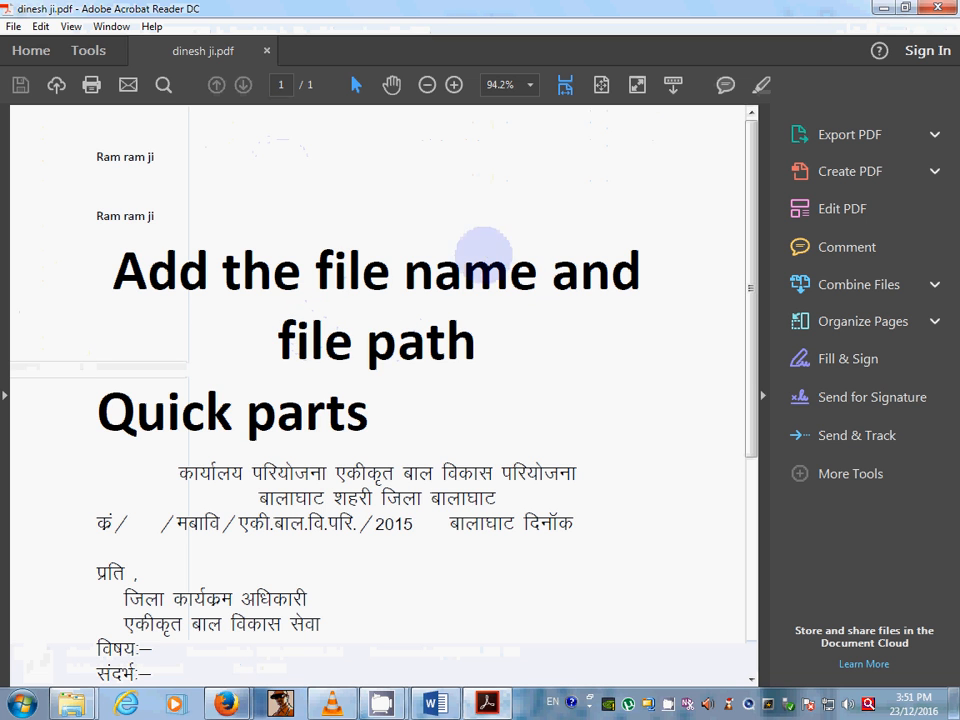
left_click(937, 7)
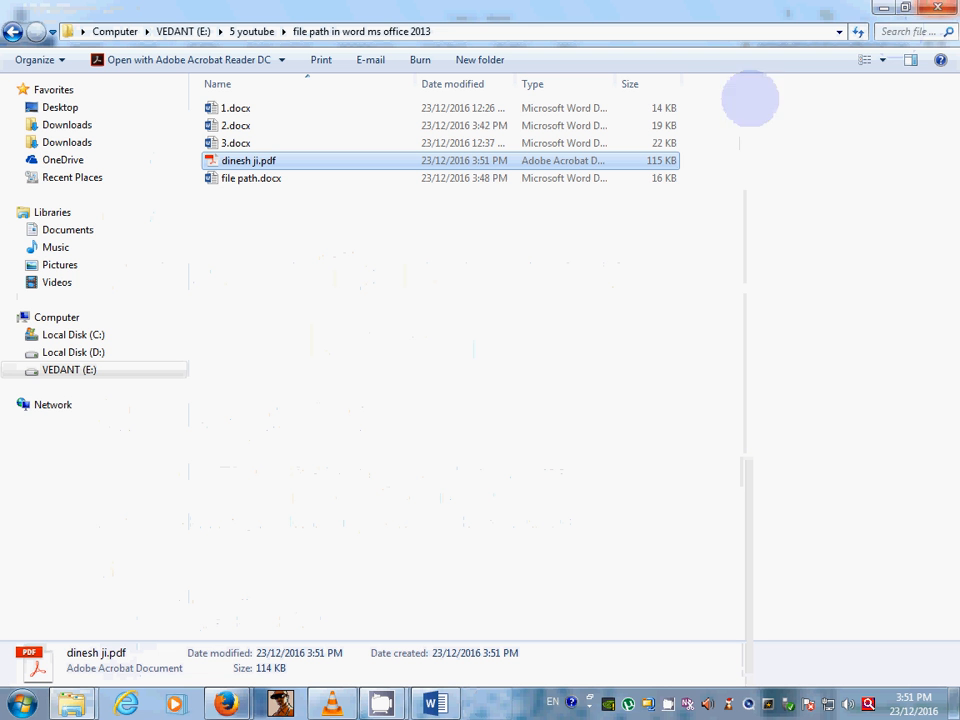
Return to 1.docx in Word and look over the Protect Document options, leaving them without applying any.
left_click(434, 704)
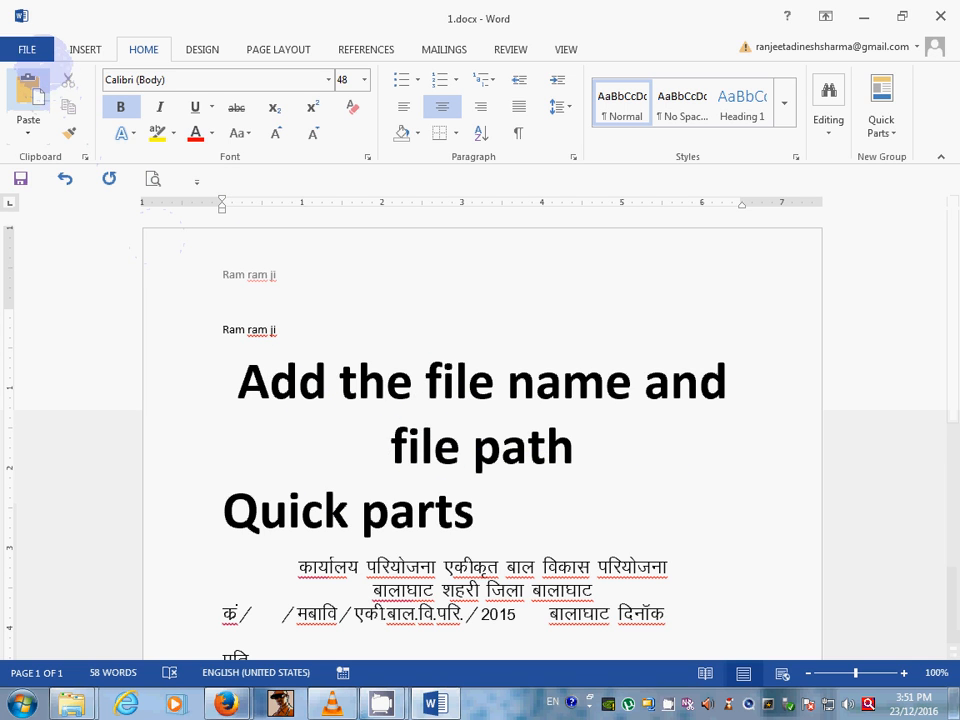
left_click(340, 382)
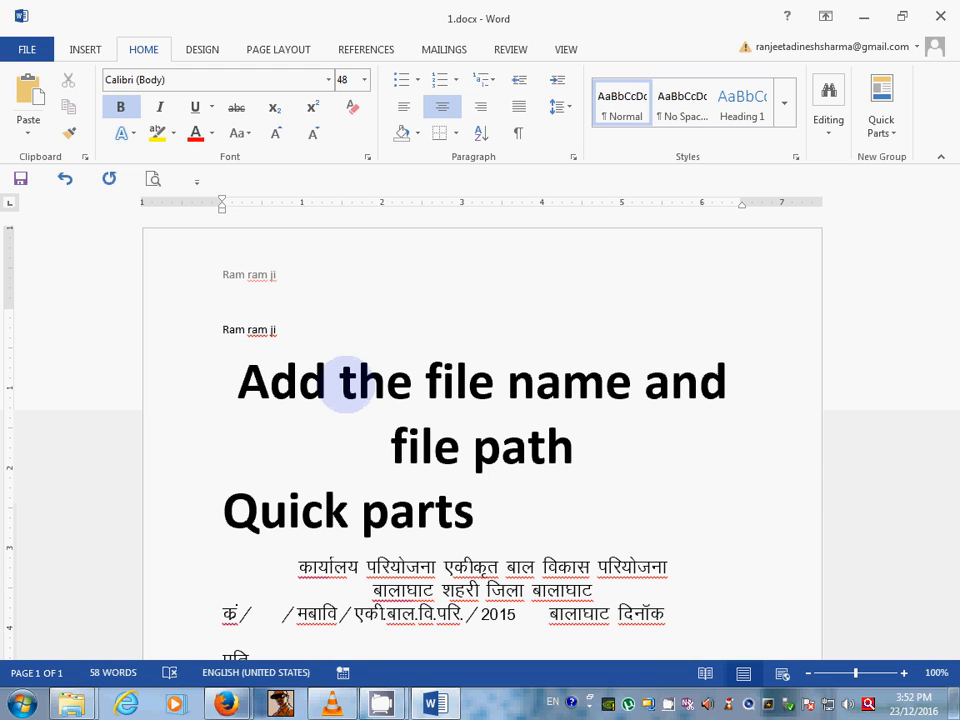
left_click(30, 49)
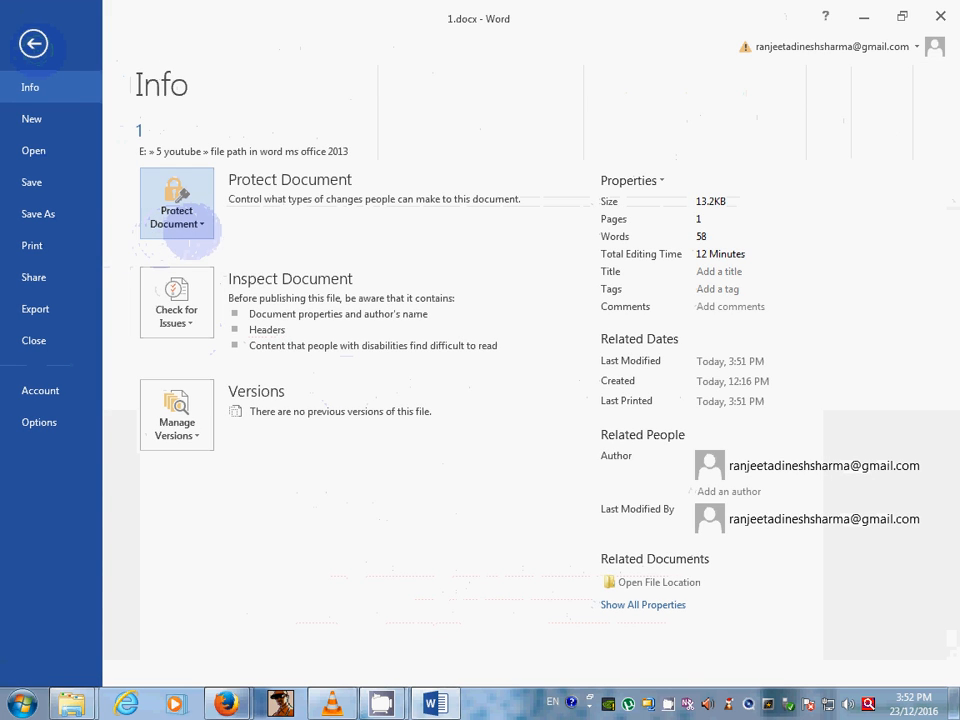
left_click(190, 223)
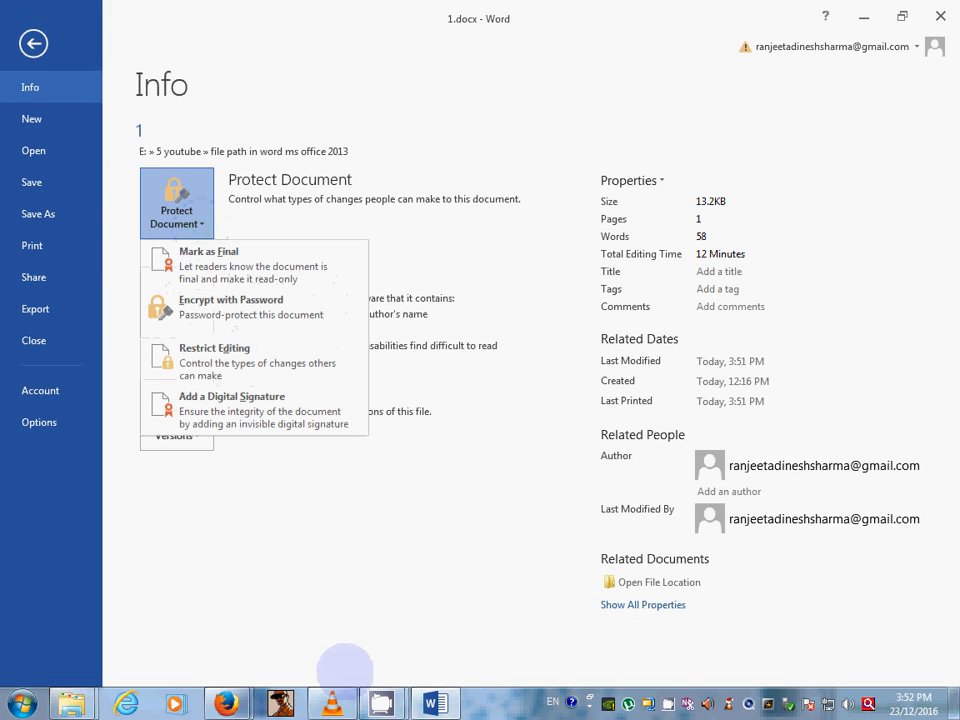
left_click(403, 590)
left_click(436, 704)
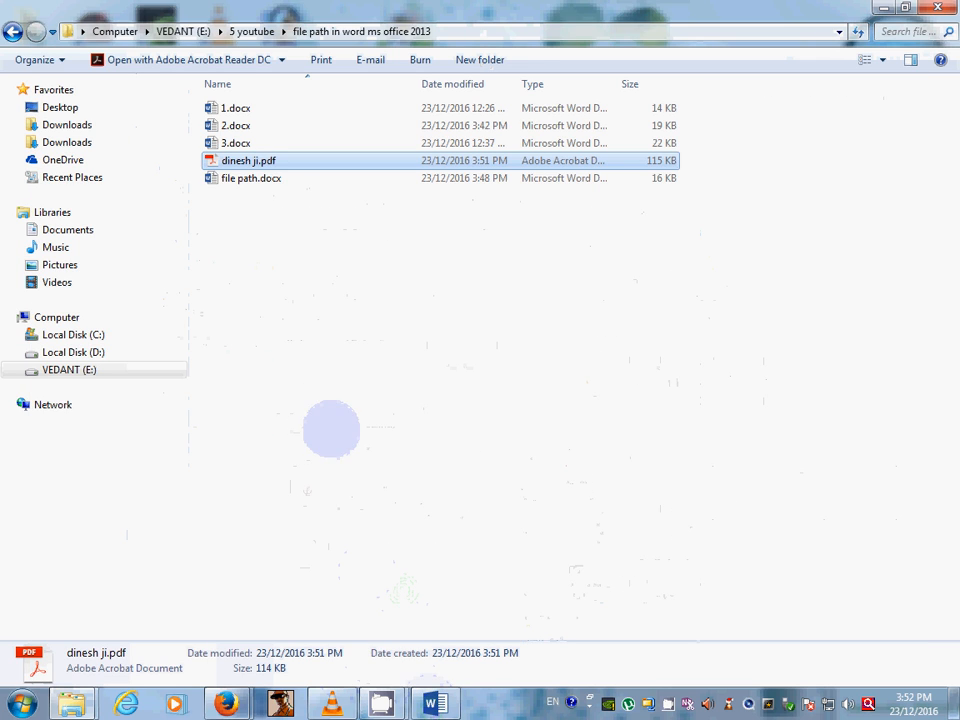
left_click(434, 704)
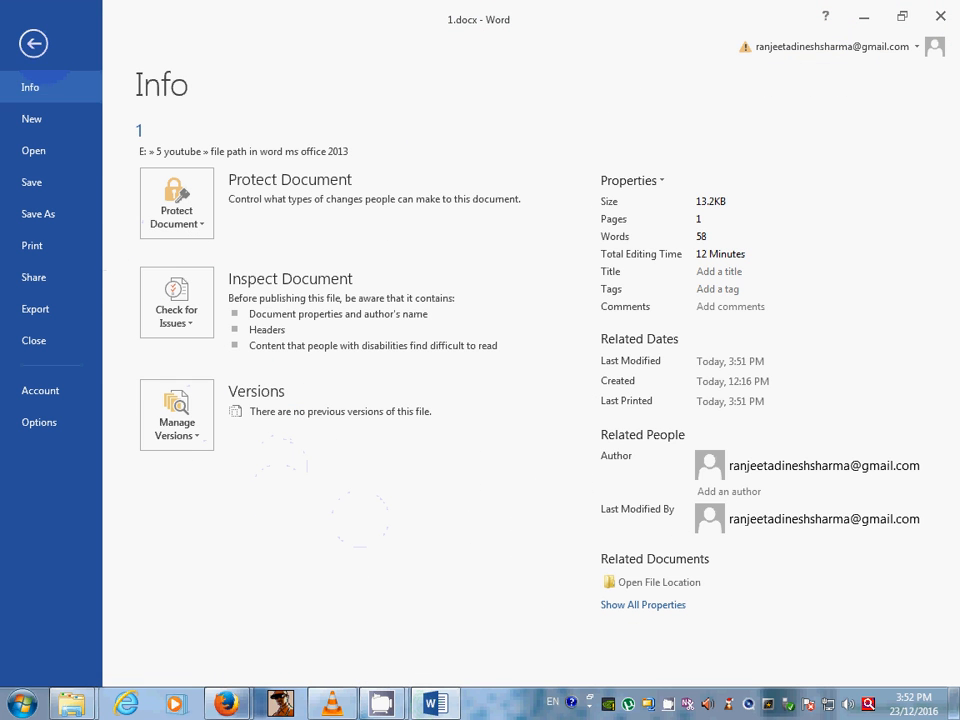
left_click(33, 43)
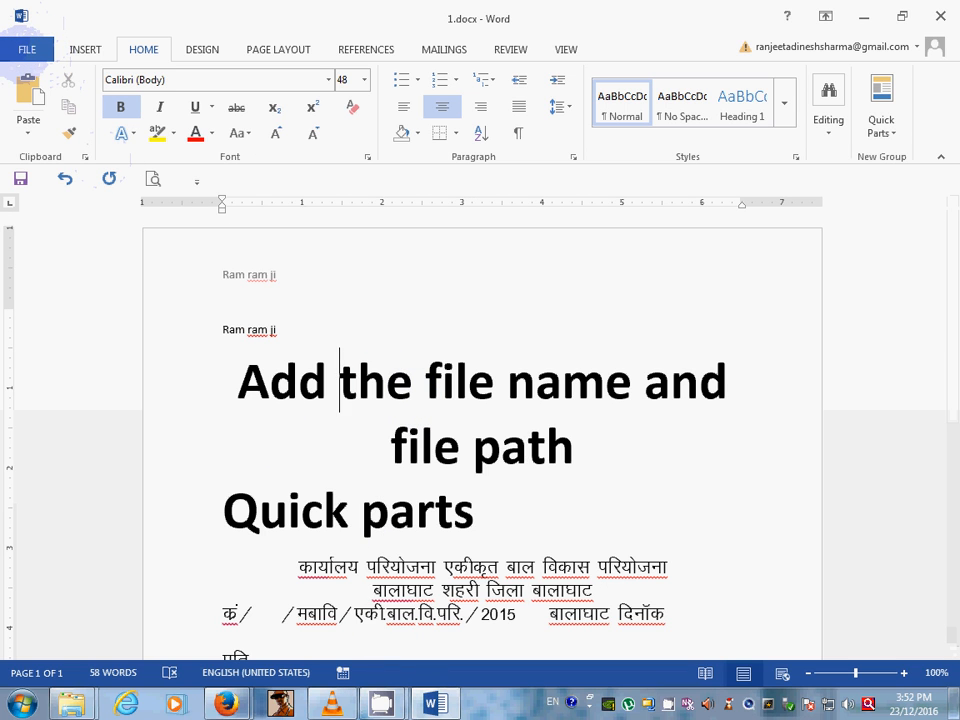
Encrypt 1.docx with a password, entering the document password and re-entering it for confirmation.
left_click(27, 49)
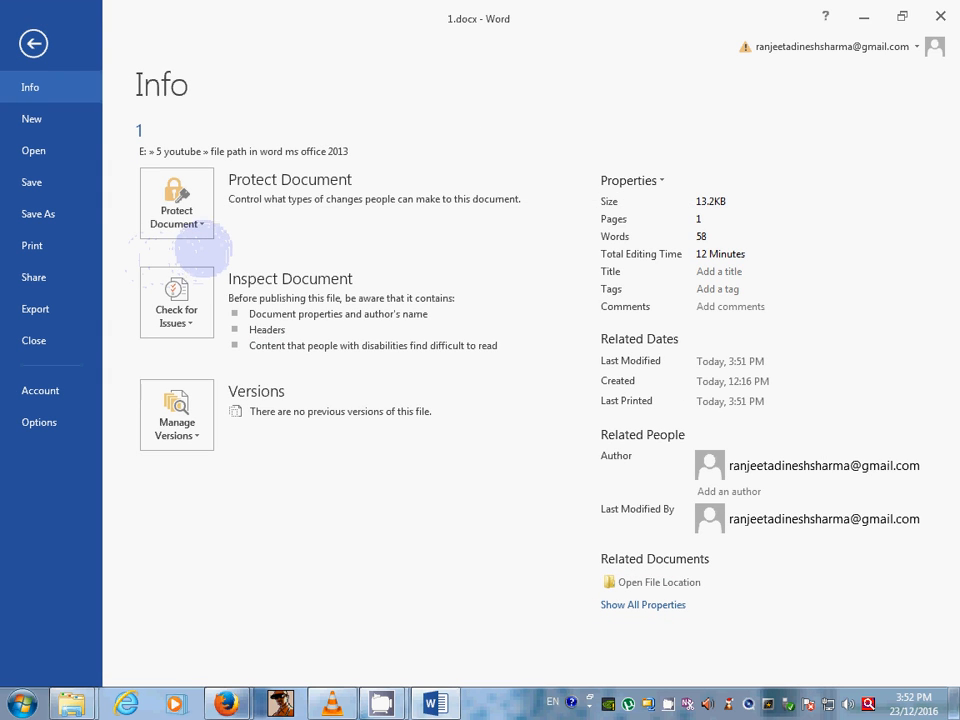
left_click(186, 222)
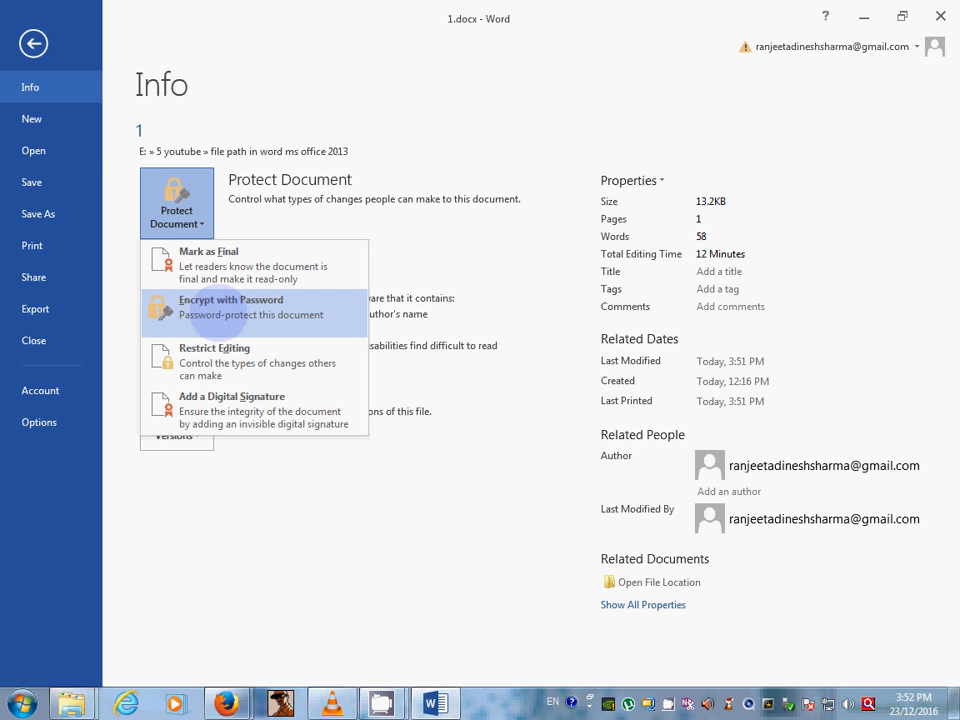
left_click(216, 308)
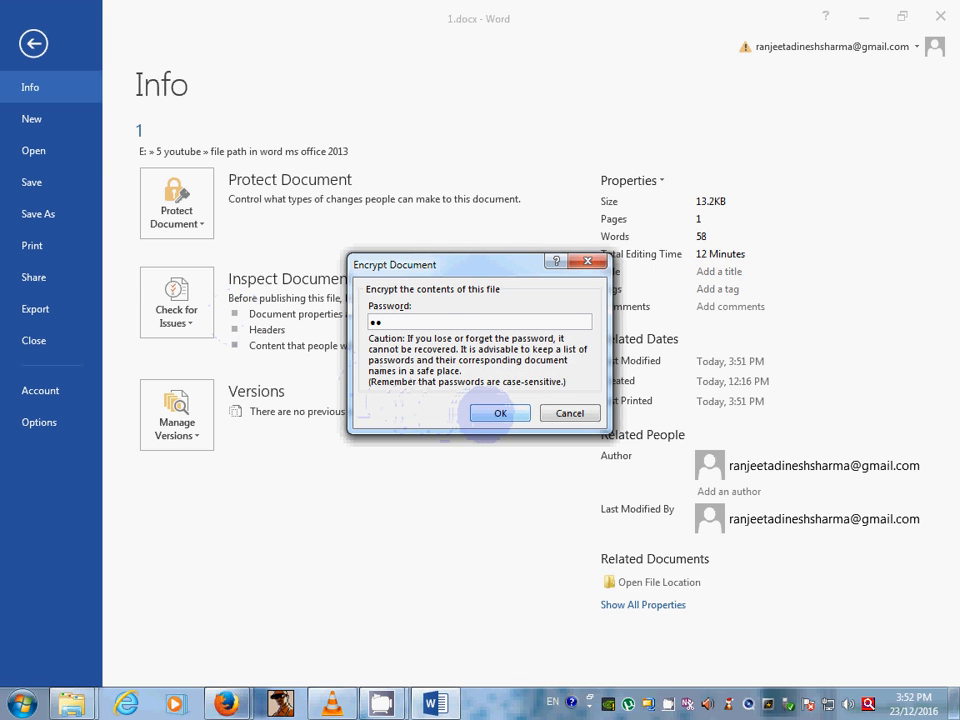
left_click(499, 412)
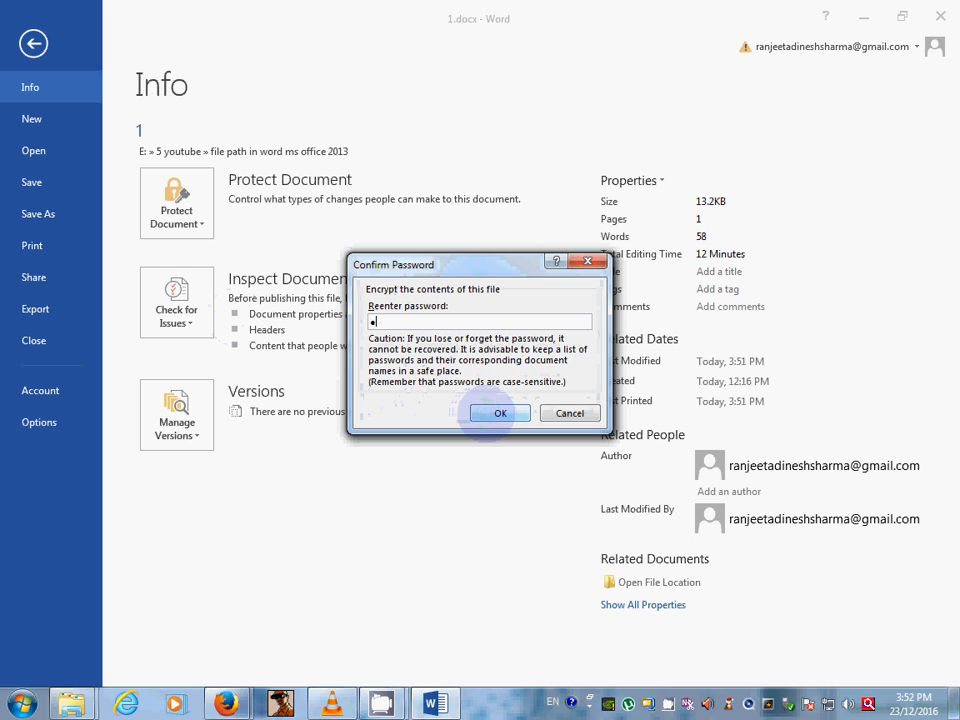
left_click(499, 412)
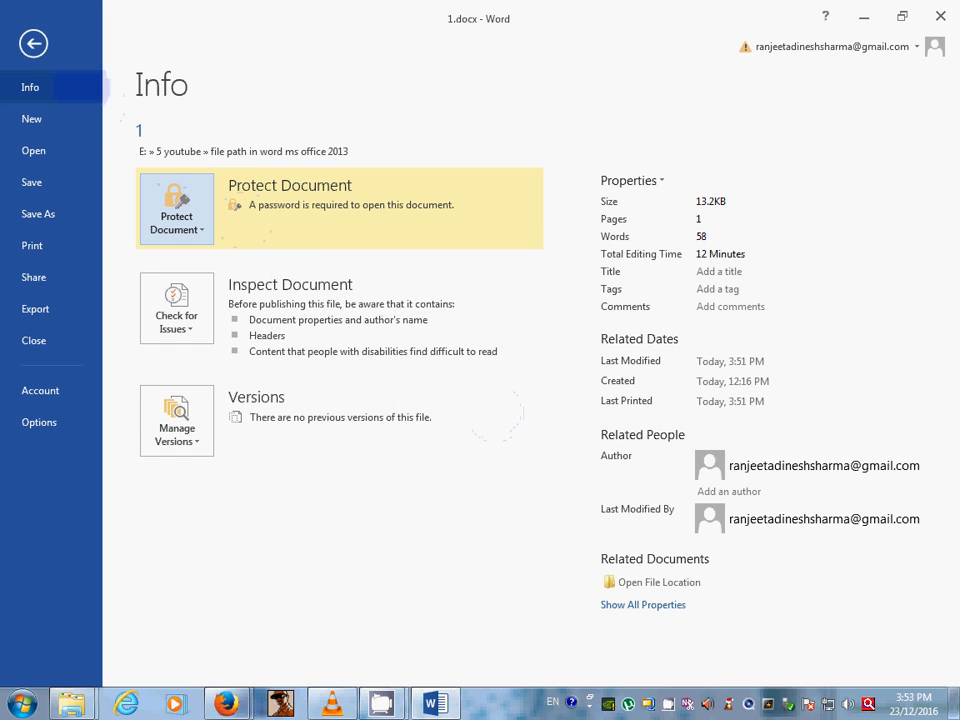
Return to the document text of 1.docx, save the document and close it.
left_click(33, 43)
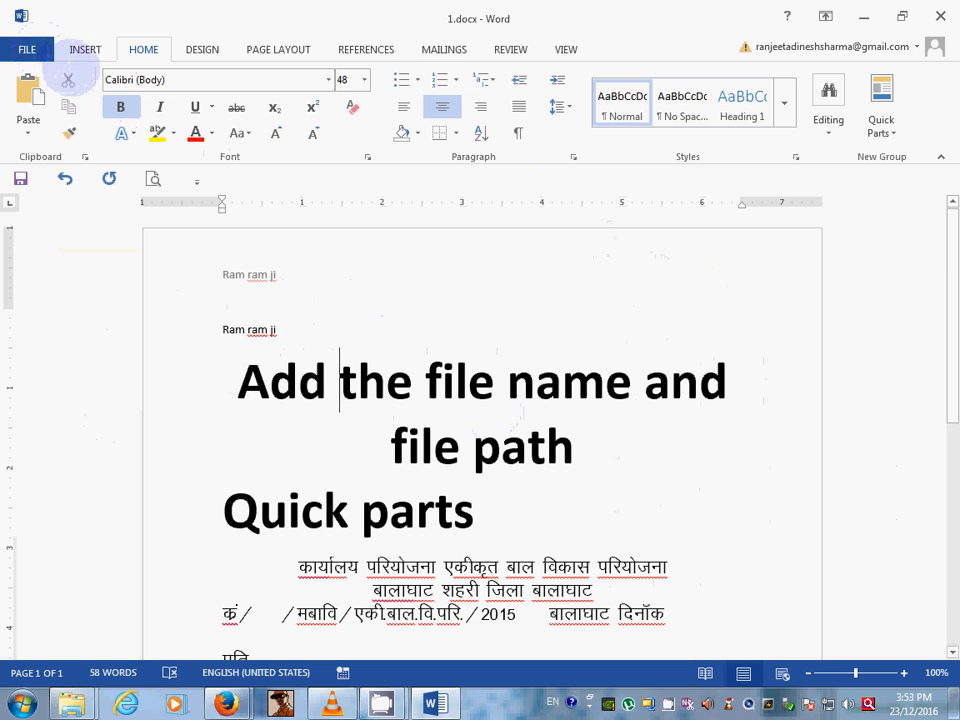
left_click(20, 178)
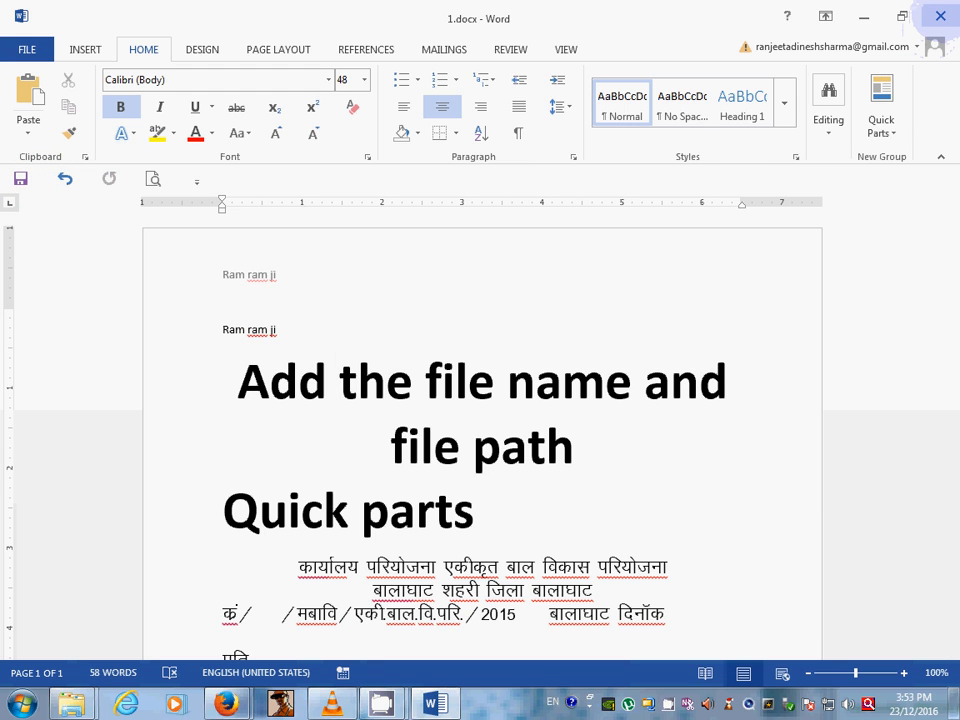
left_click(940, 16)
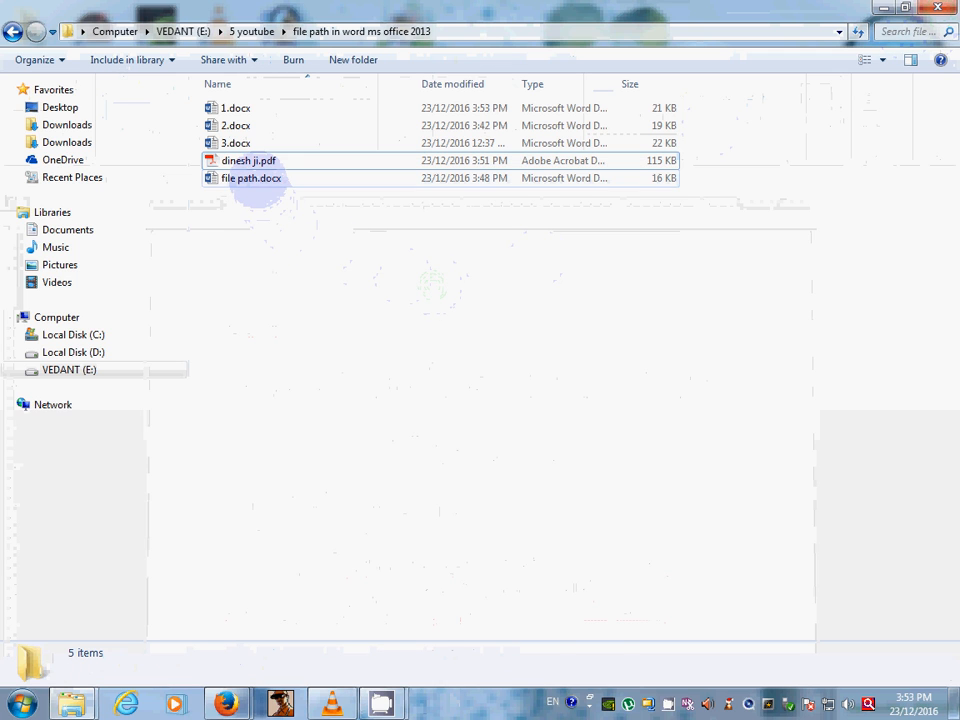
Open file path.docx from the folder to compare how an unprotected document opens, and close it.
left_click(254, 180)
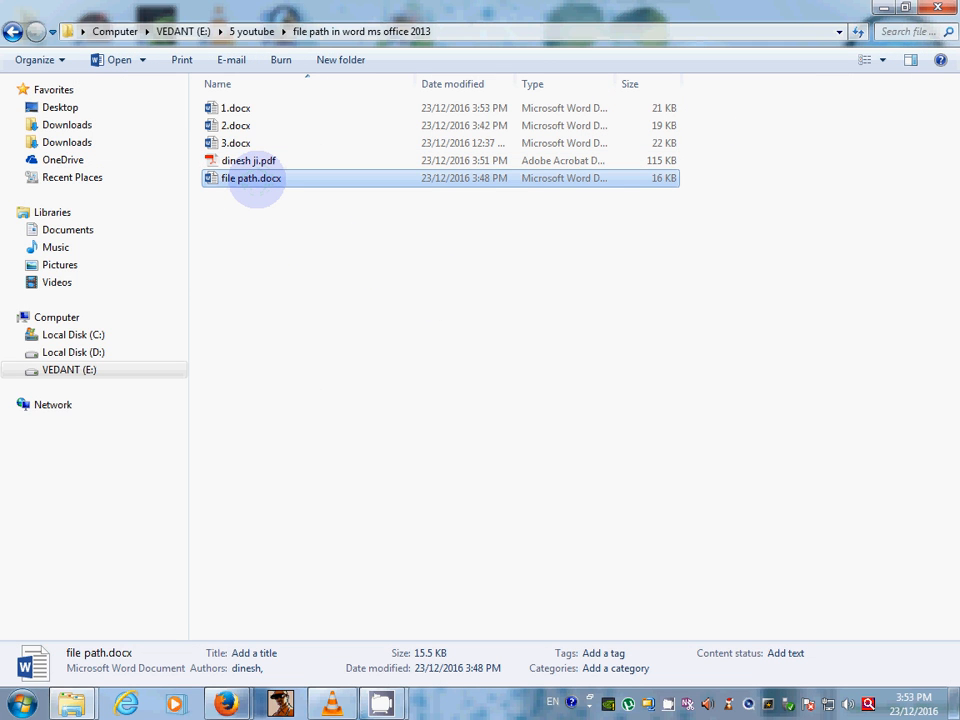
double_click(256, 184)
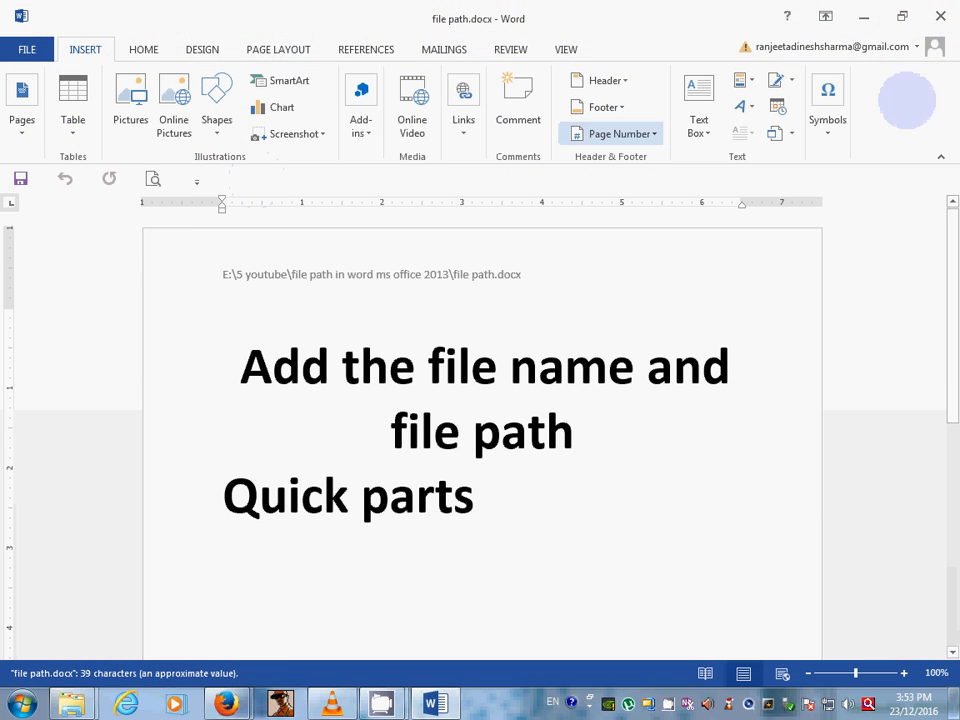
left_click(940, 16)
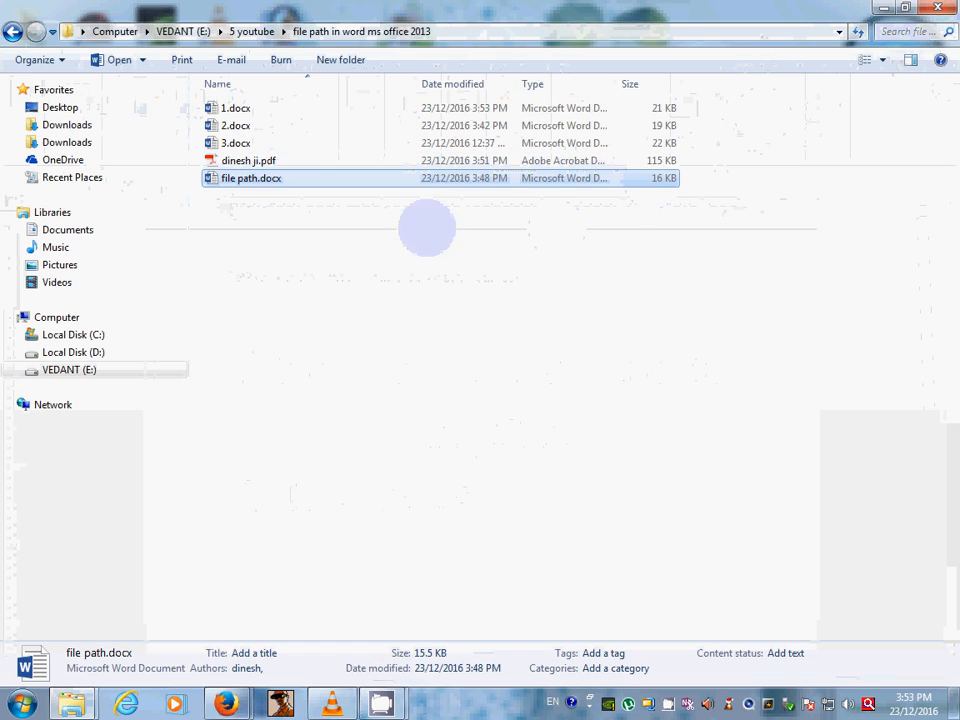
Reopen the protected 1.docx from the folder, entering the document password to unlock it.
double_click(238, 108)
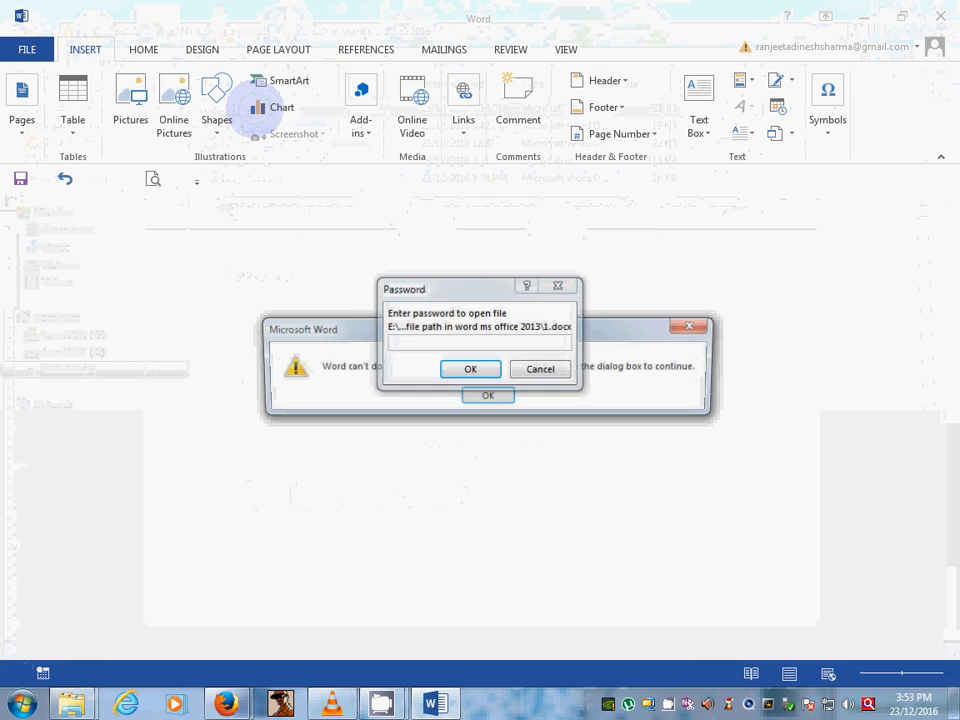
left_click(488, 396)
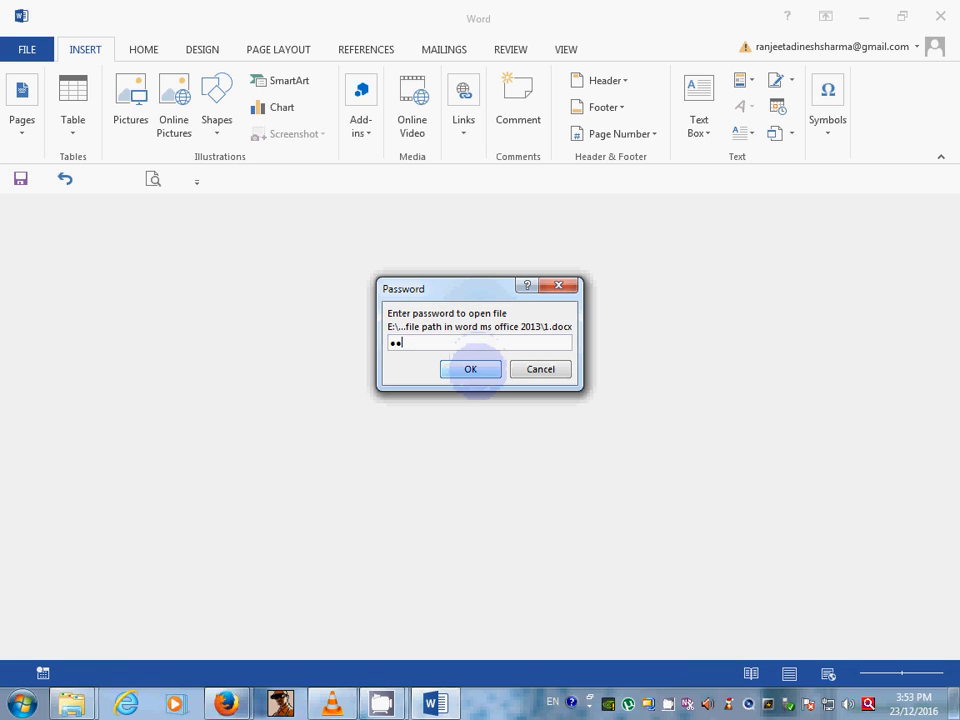
left_click(476, 368)
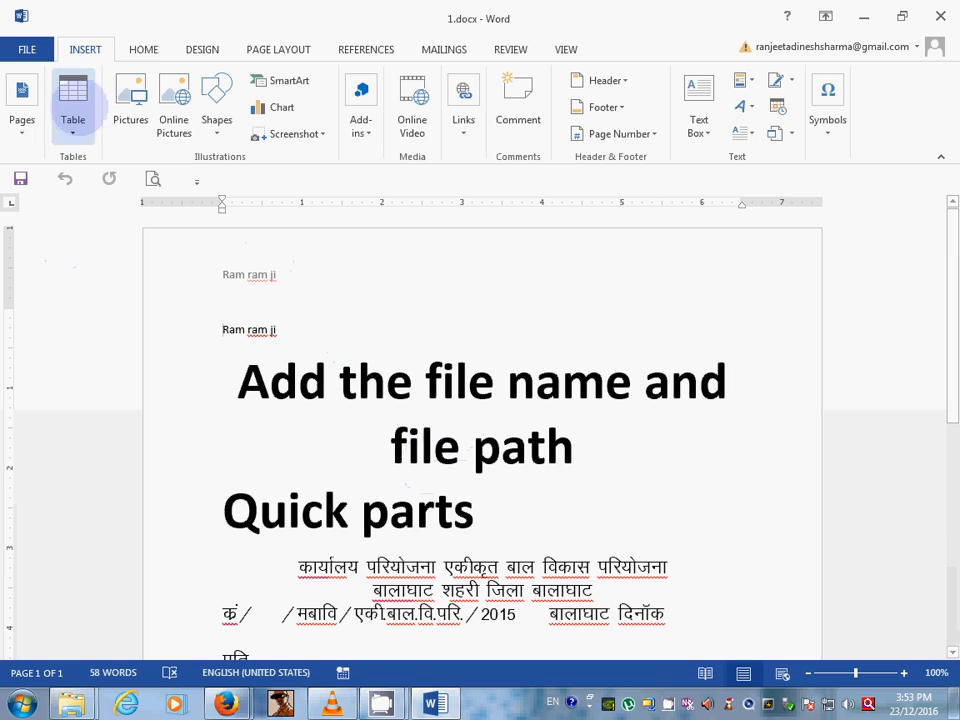
Bring up the ribbon customization options for Word and list All Commands as the command source.
left_click(143, 48)
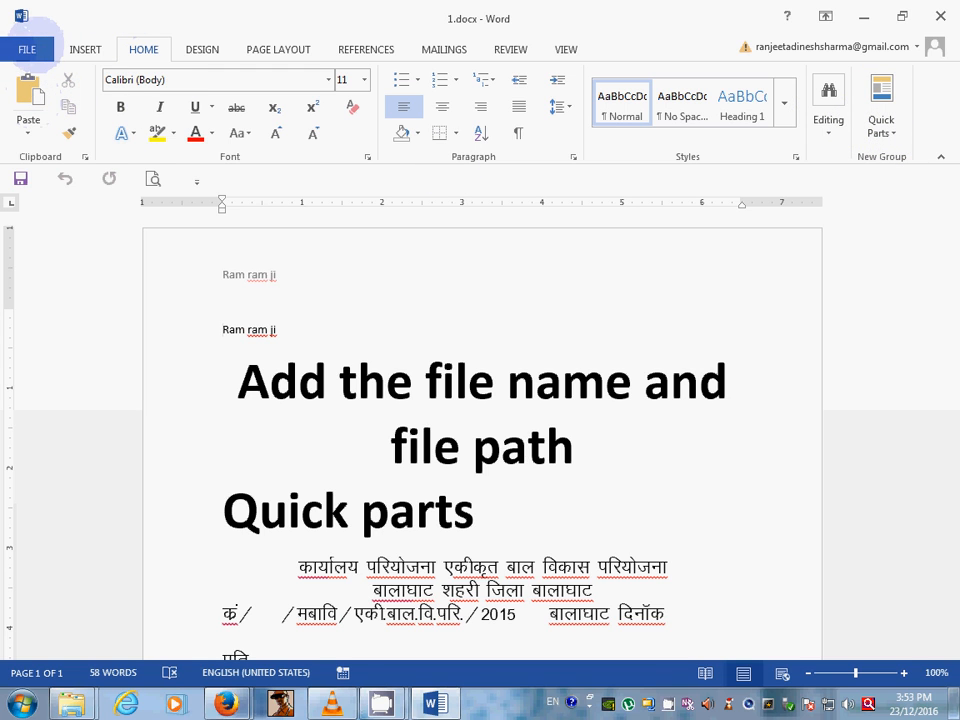
left_click(30, 48)
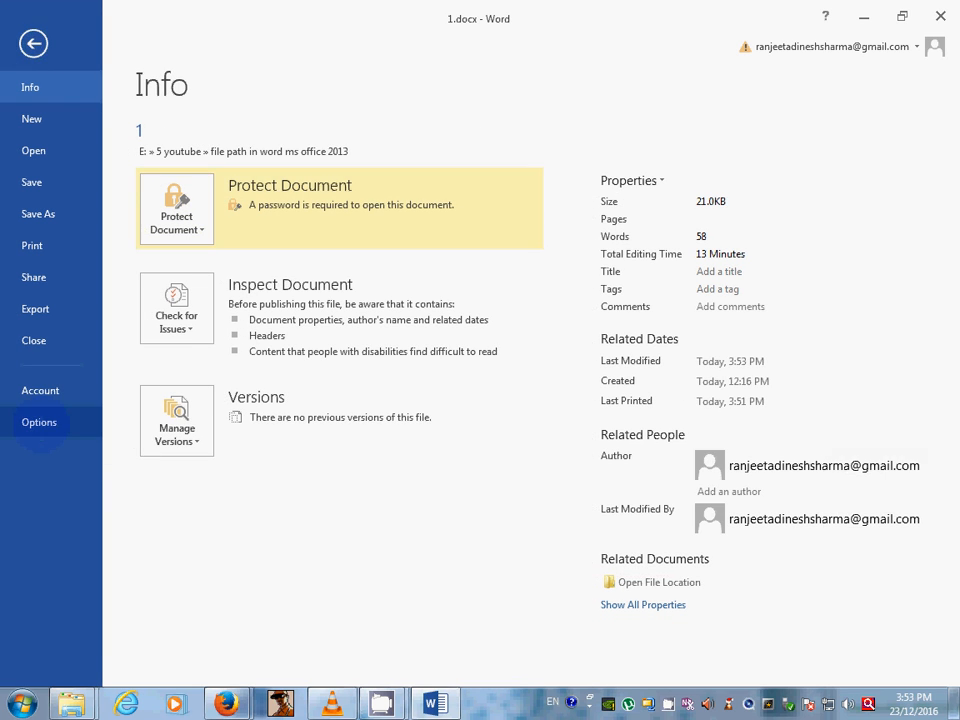
left_click(39, 422)
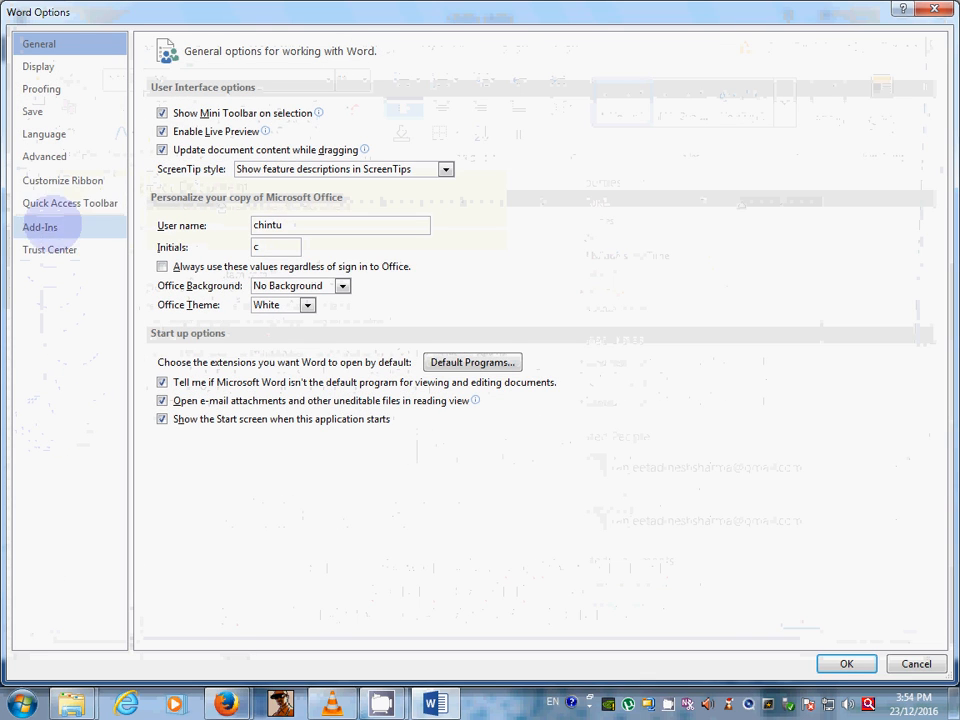
left_click(62, 180)
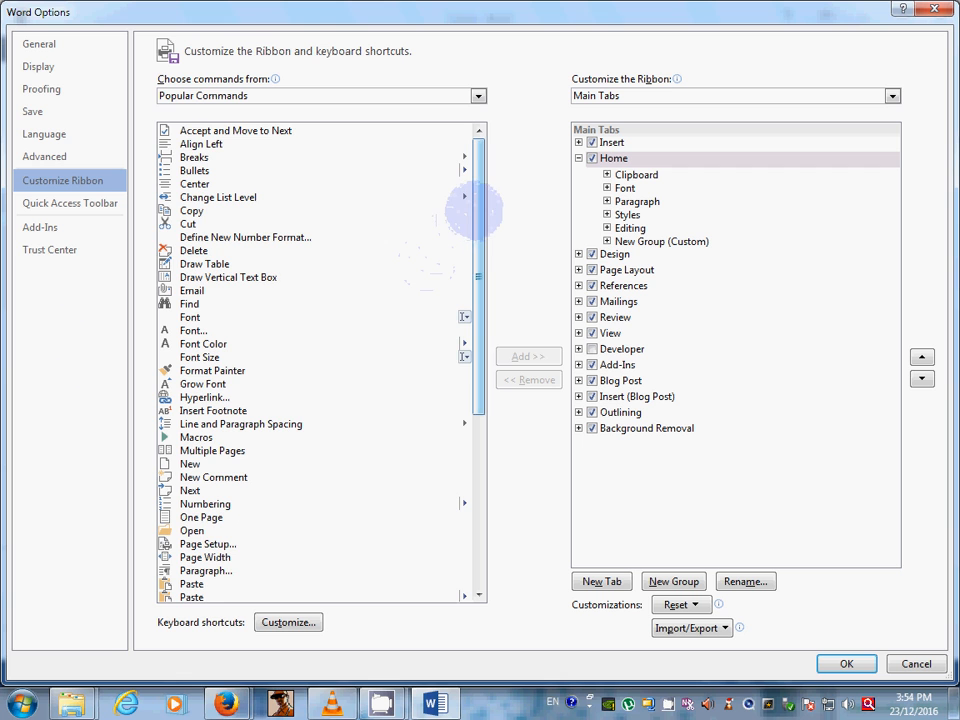
left_click_drag(474, 210, 474, 298)
left_click_drag(470, 350, 490, 180)
left_click(478, 95)
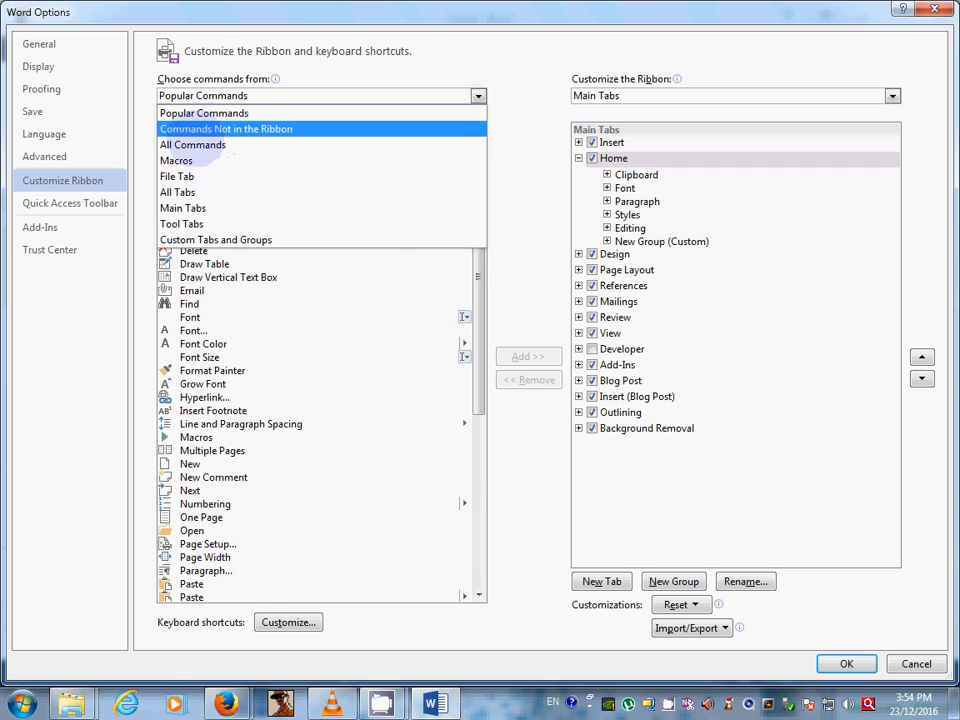
left_click(190, 145)
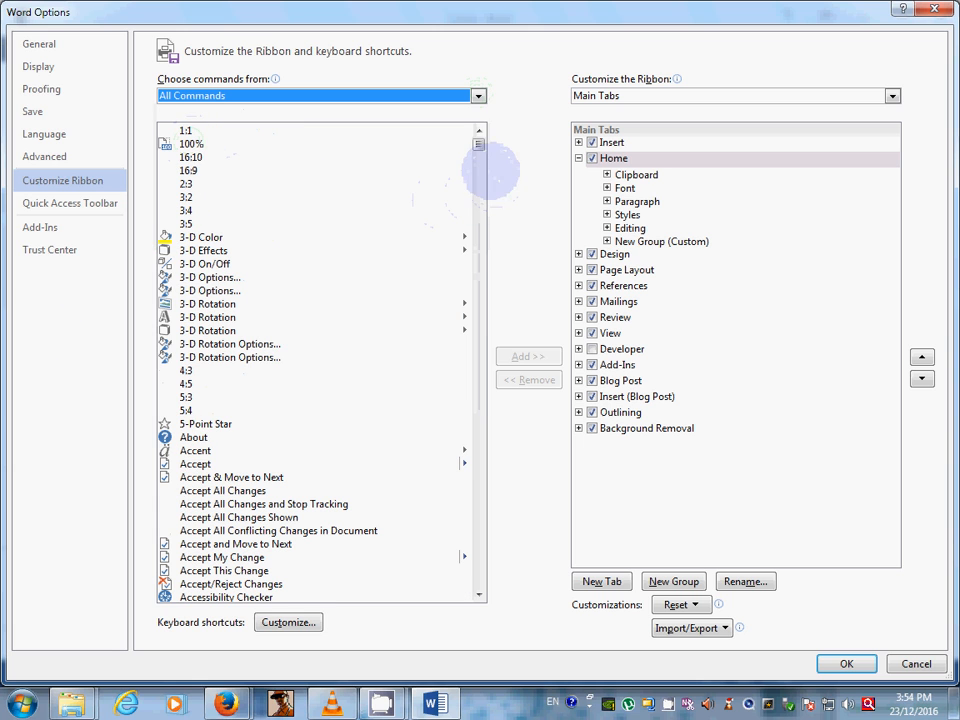
Locate the Quick Parts command among all commands, and leave the Word options without changing the ribbon.
left_click_drag(477, 146, 478, 441)
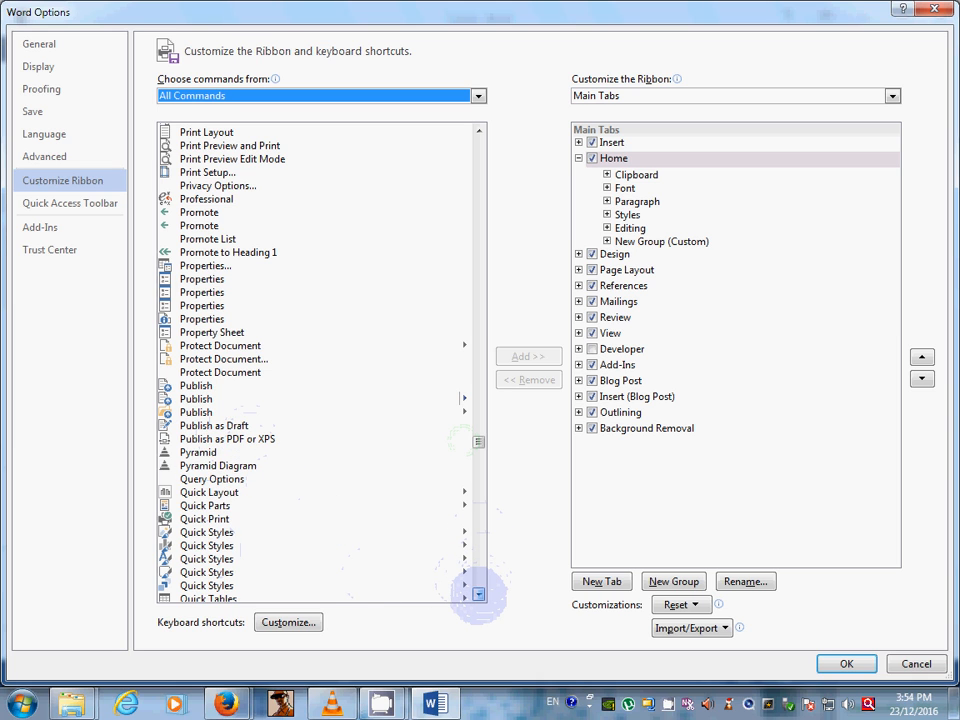
left_click(479, 594)
left_click(479, 594)
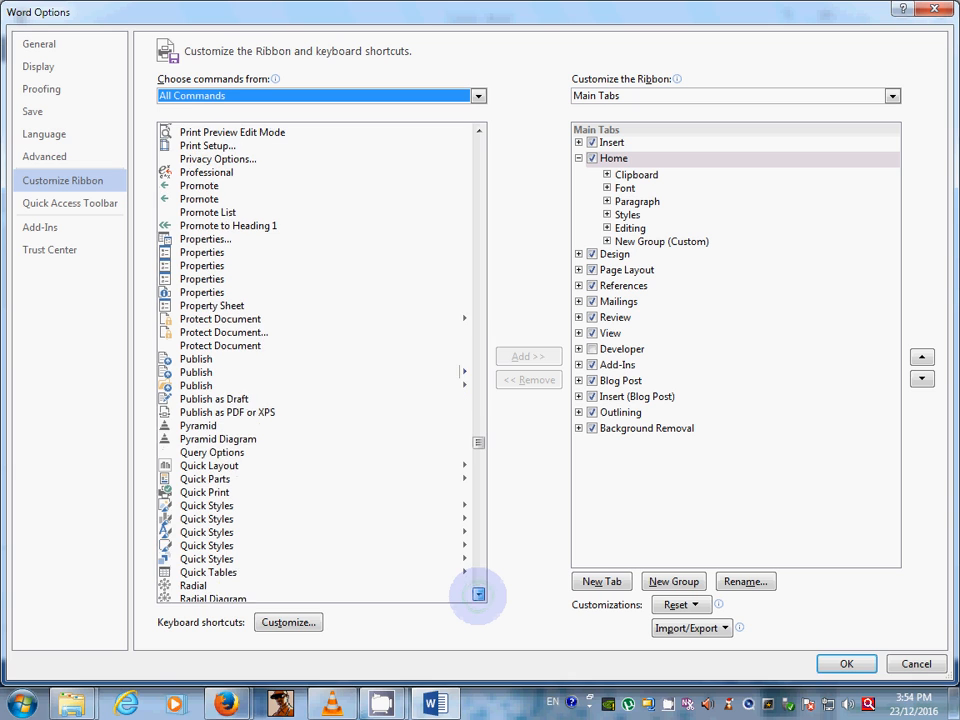
left_click(479, 594)
left_click(479, 594)
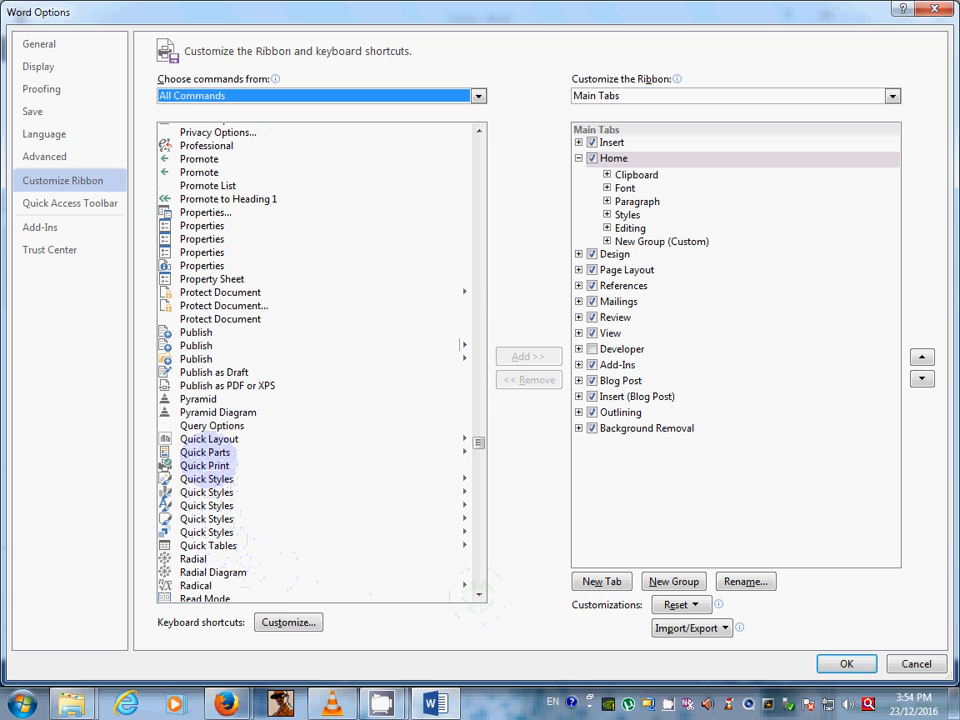
left_click(206, 453)
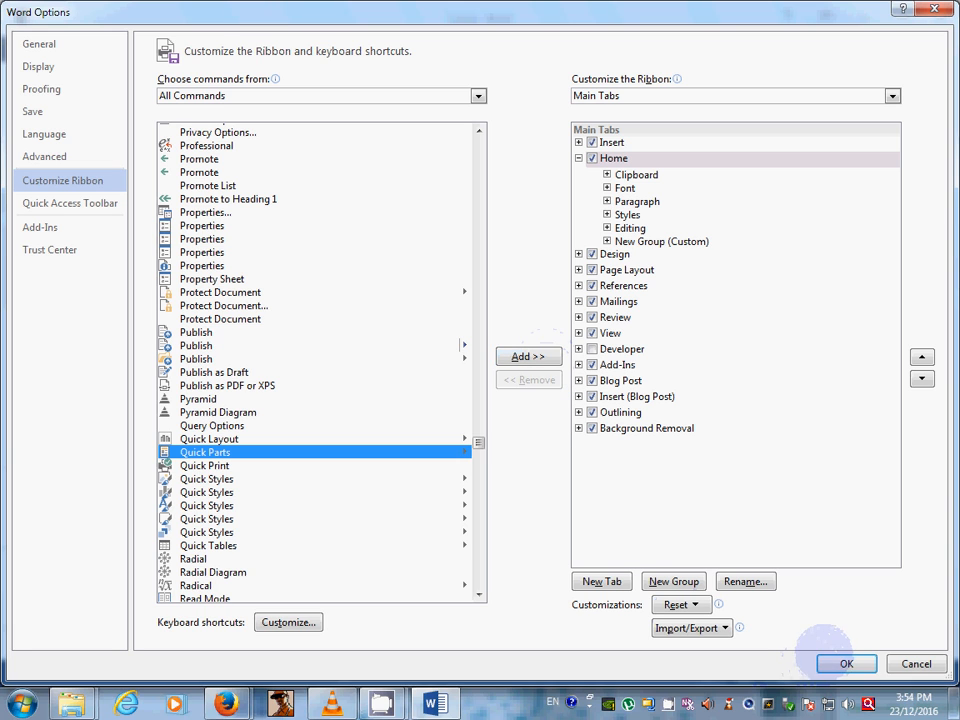
left_click(916, 663)
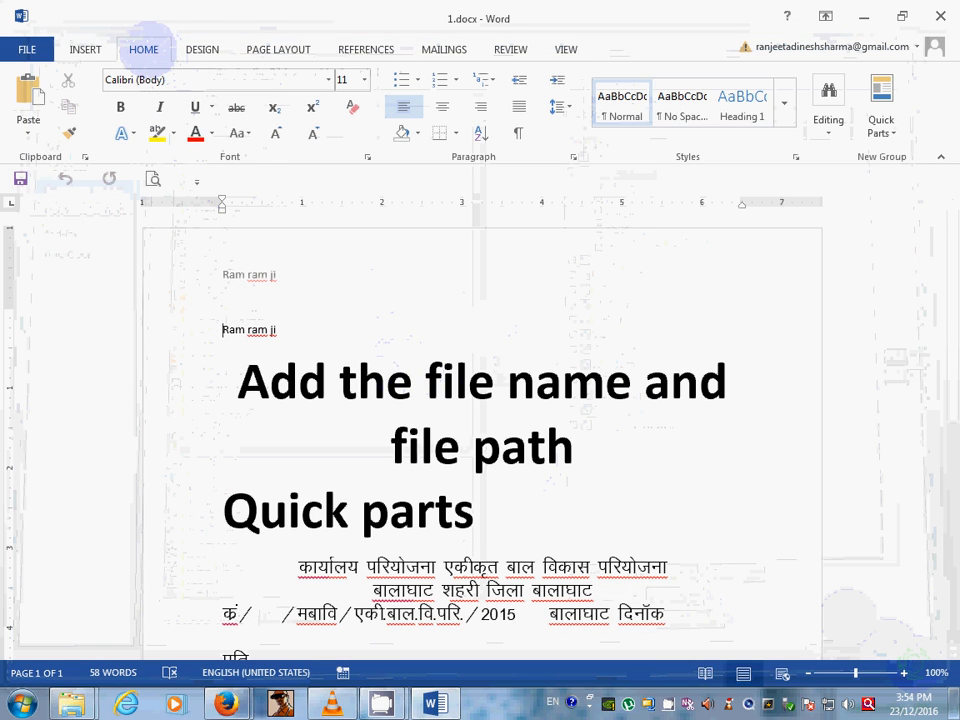
Add a Blank footer to 1.docx and replace its placeholder with the date in the 23-Dec-16 format.
left_click(86, 48)
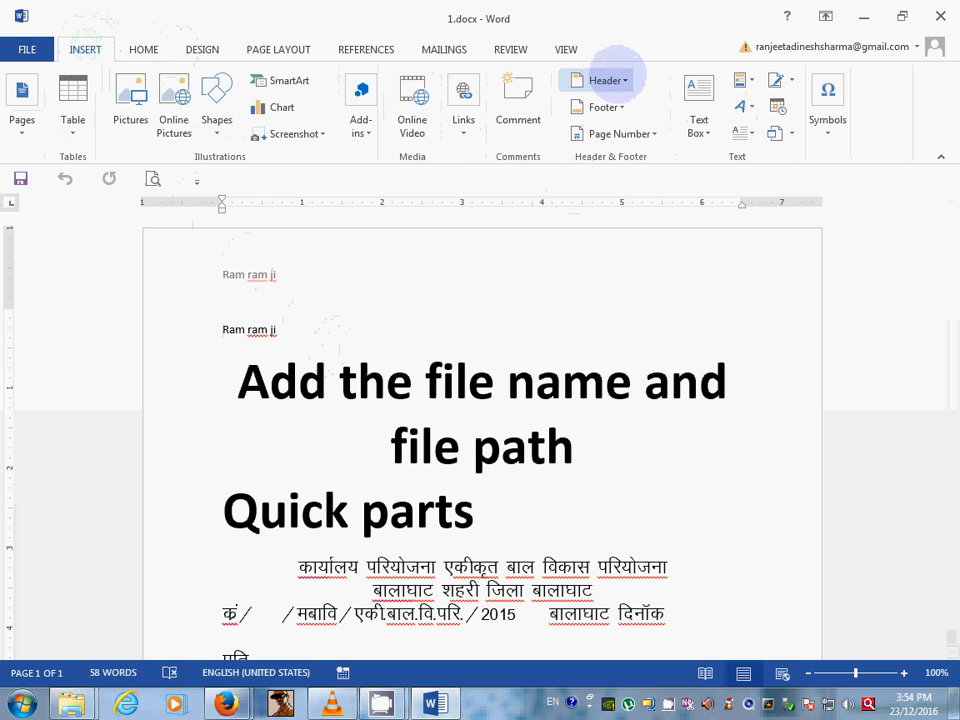
left_click(606, 105)
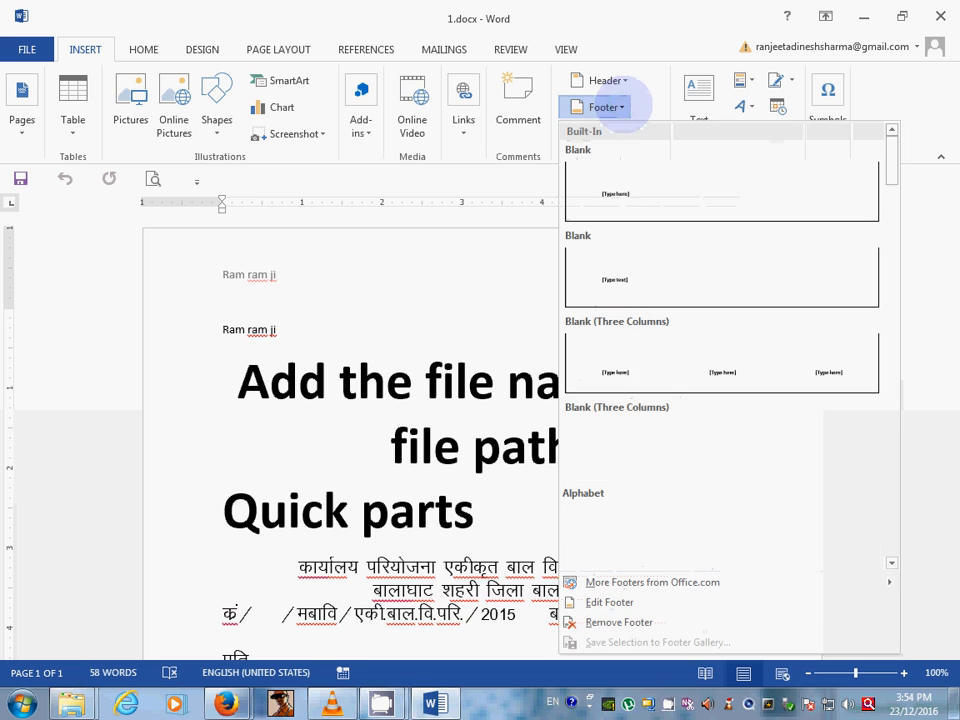
left_click(615, 200)
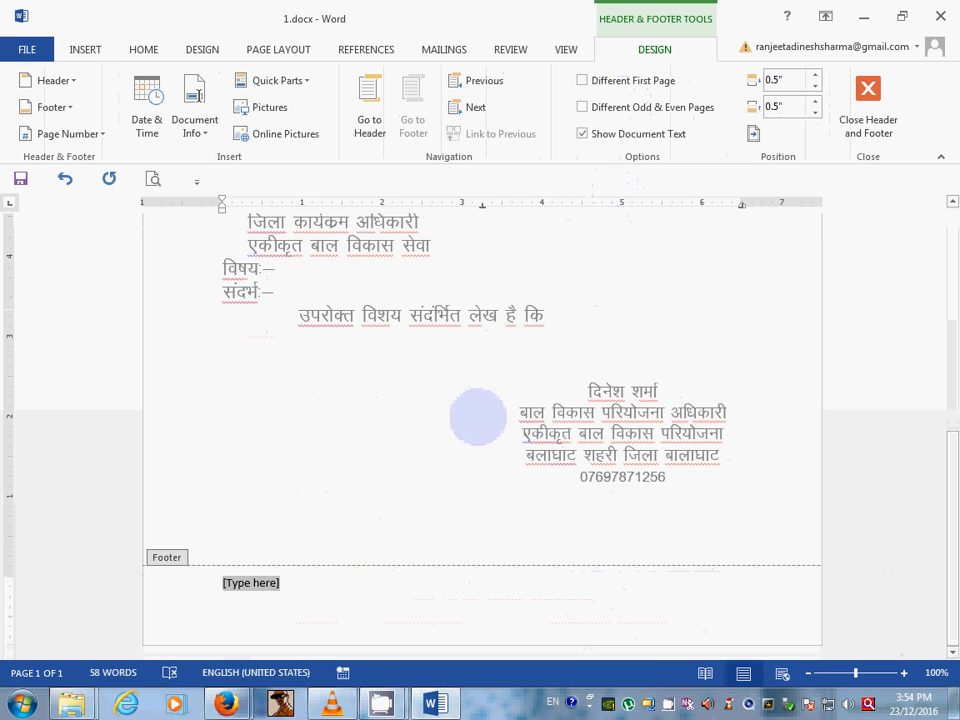
left_click(147, 115)
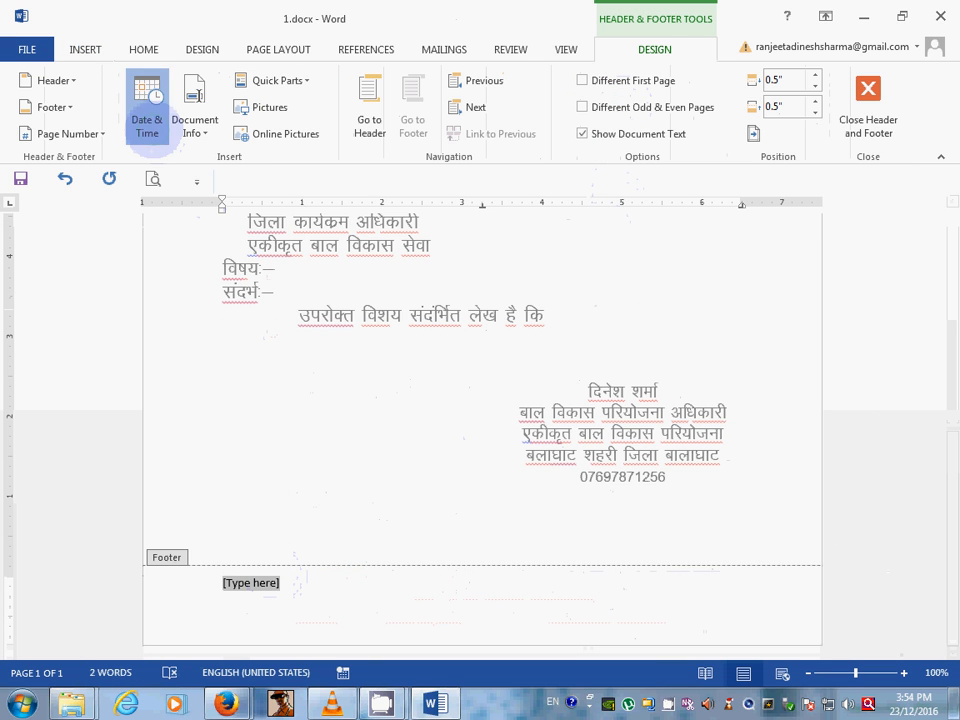
left_click(318, 287)
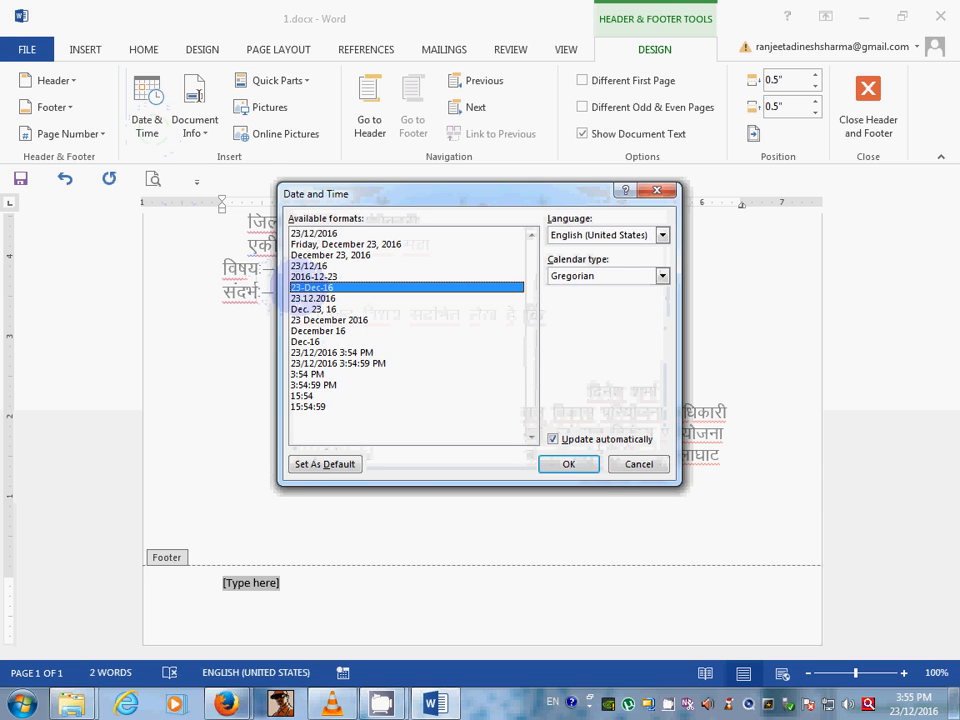
left_click(569, 464)
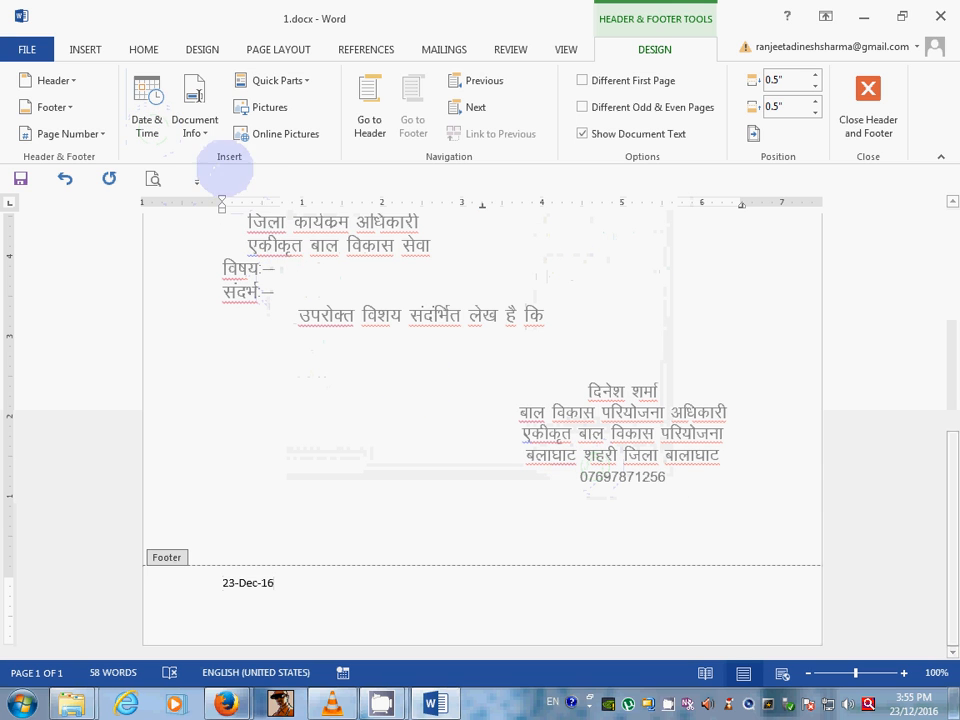
Insert the document's file path after the date in the footer and close footer editing.
left_click(195, 110)
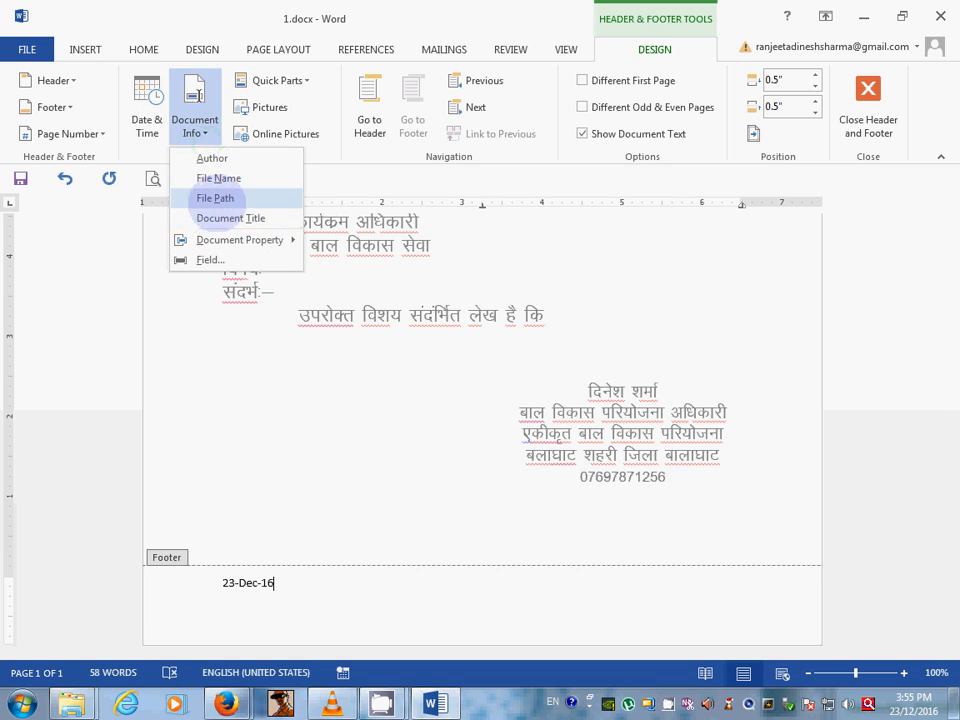
left_click(214, 197)
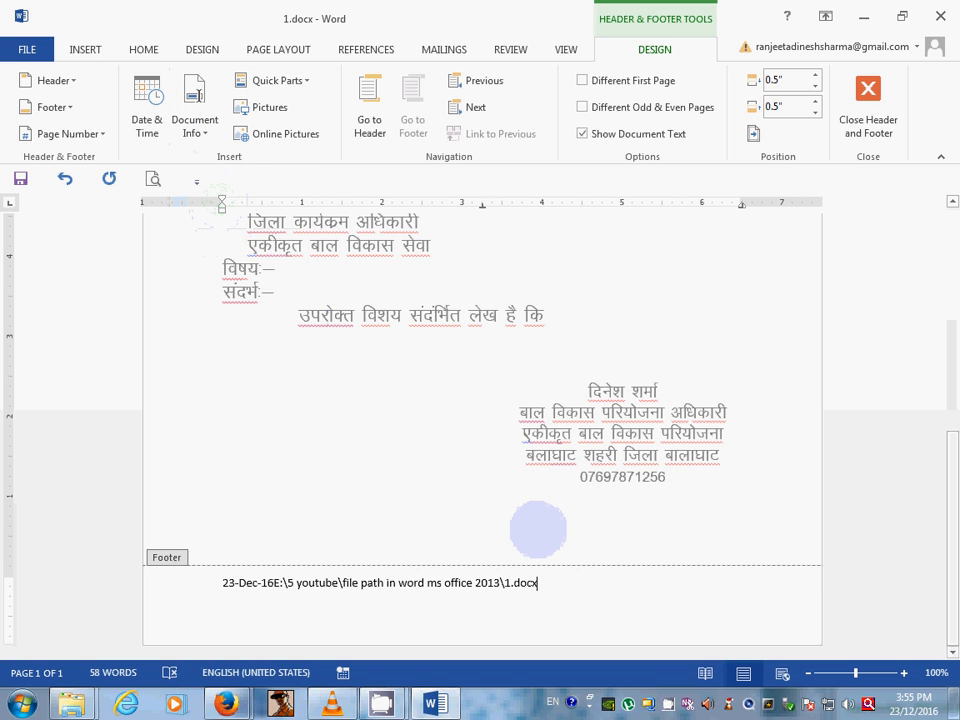
left_click(868, 100)
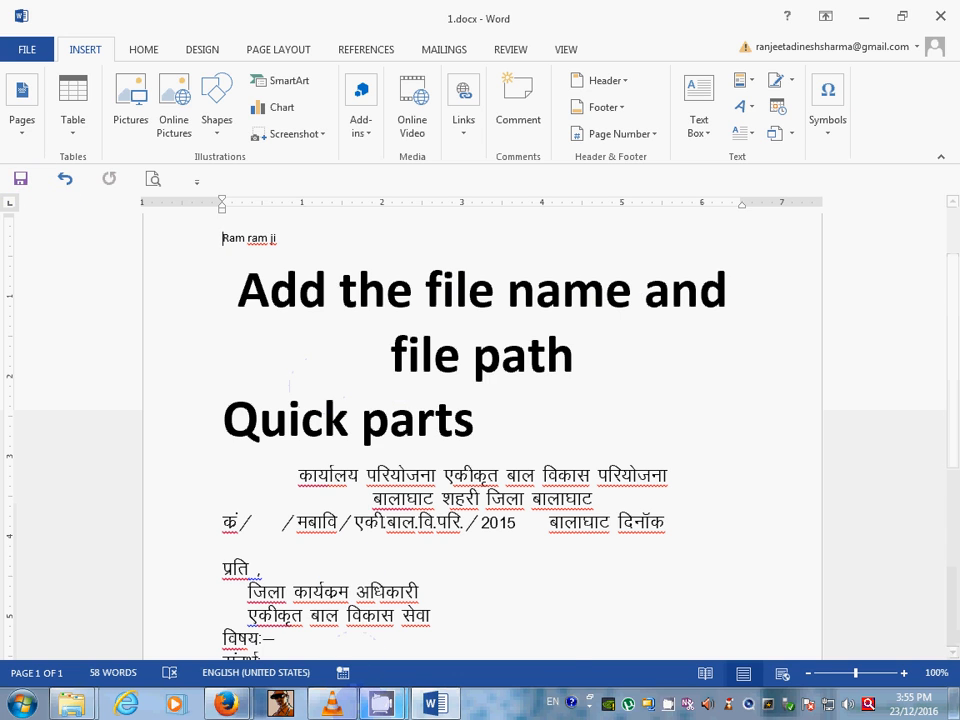
mouse_move(380, 701)
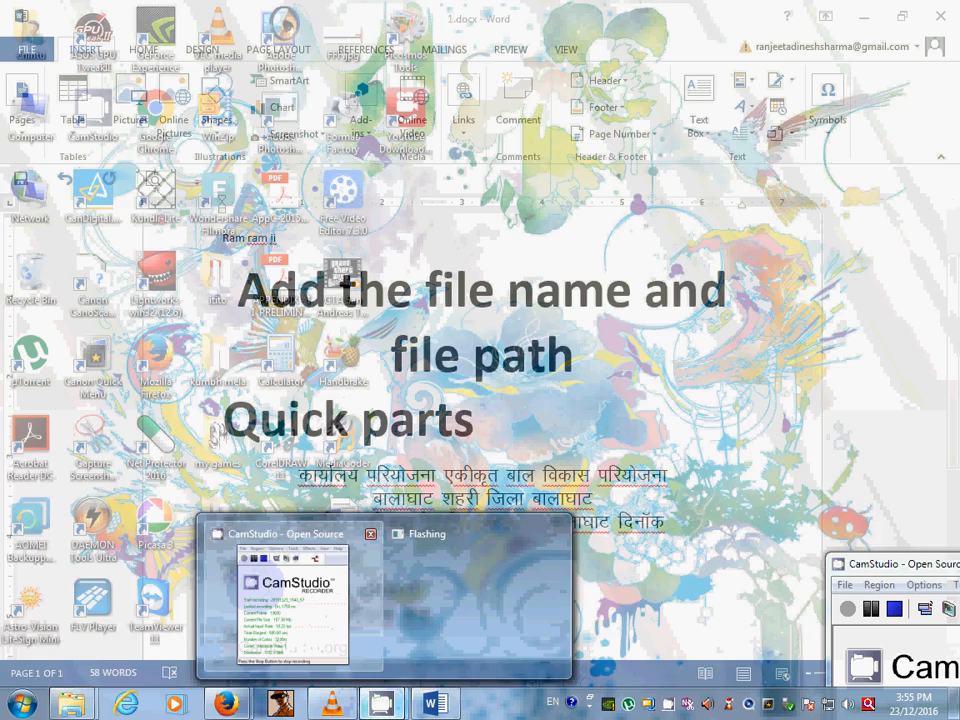
left_click(261, 584)
left_click_drag(873, 557, 797, 525)
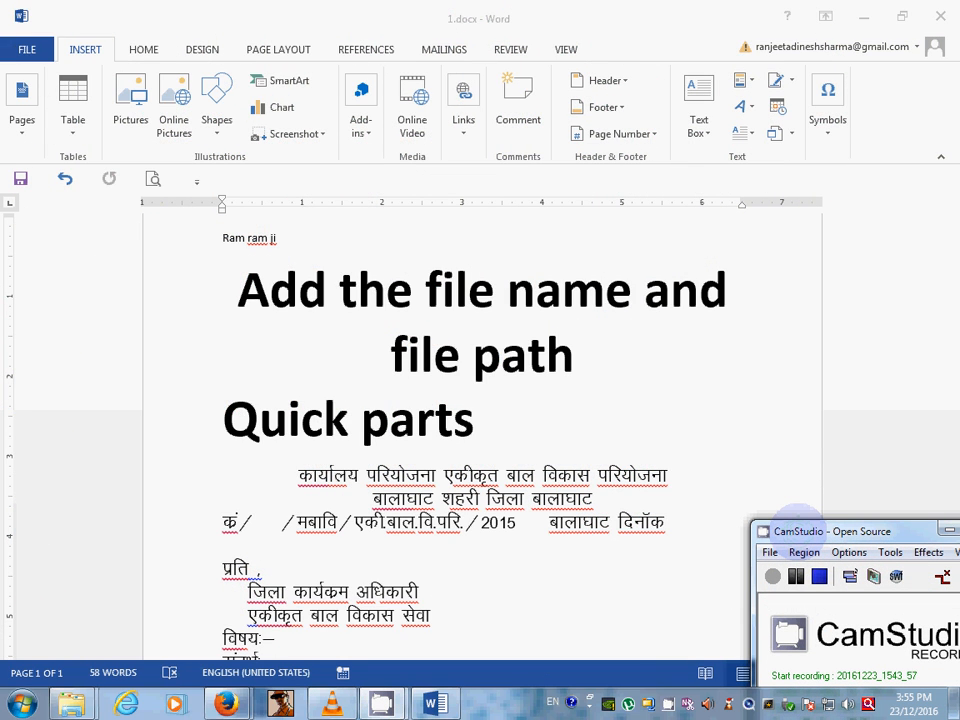